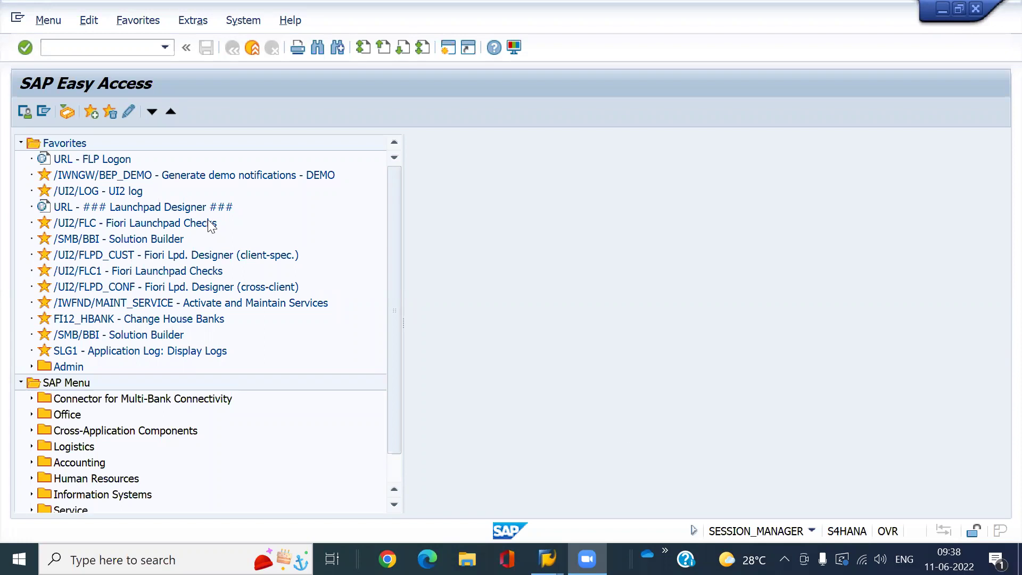
Step: In OBBG, change India's (IN) calculation procedure from ALCOTX to ZTAXIN and save
click(112, 48)
text(/n)
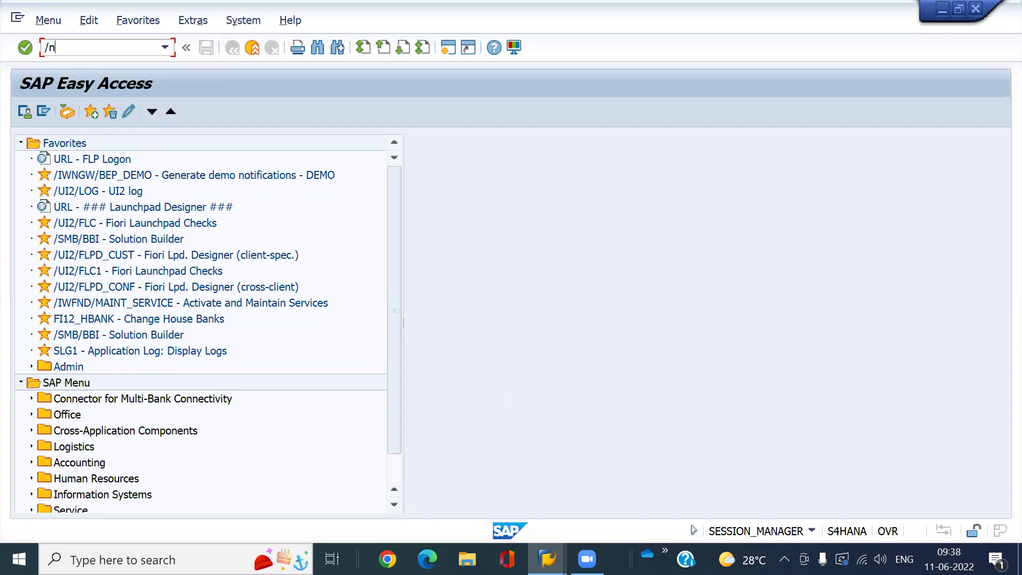
text(obbg)
key(Return)
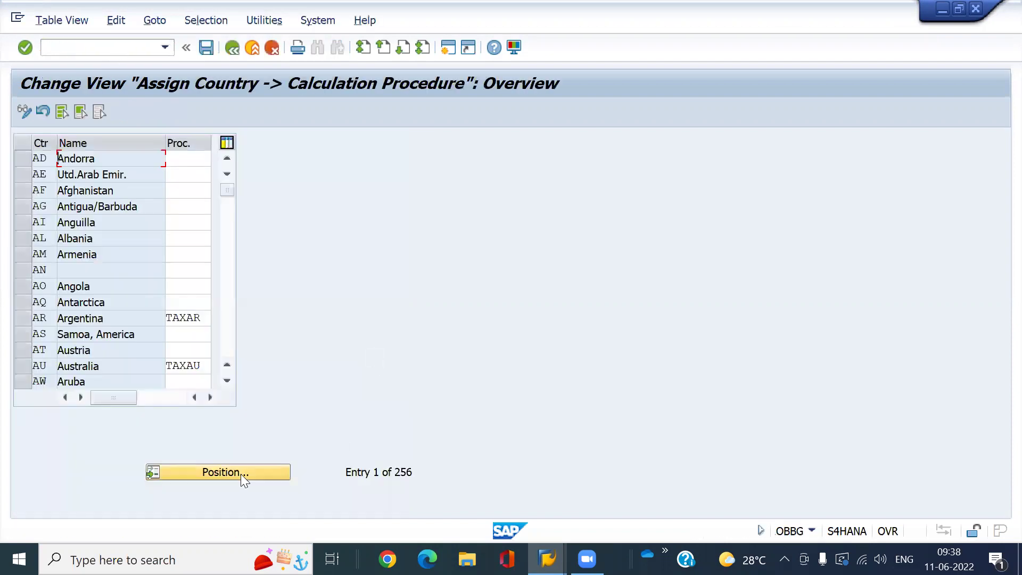
click(240, 473)
text(IN)
key(Return)
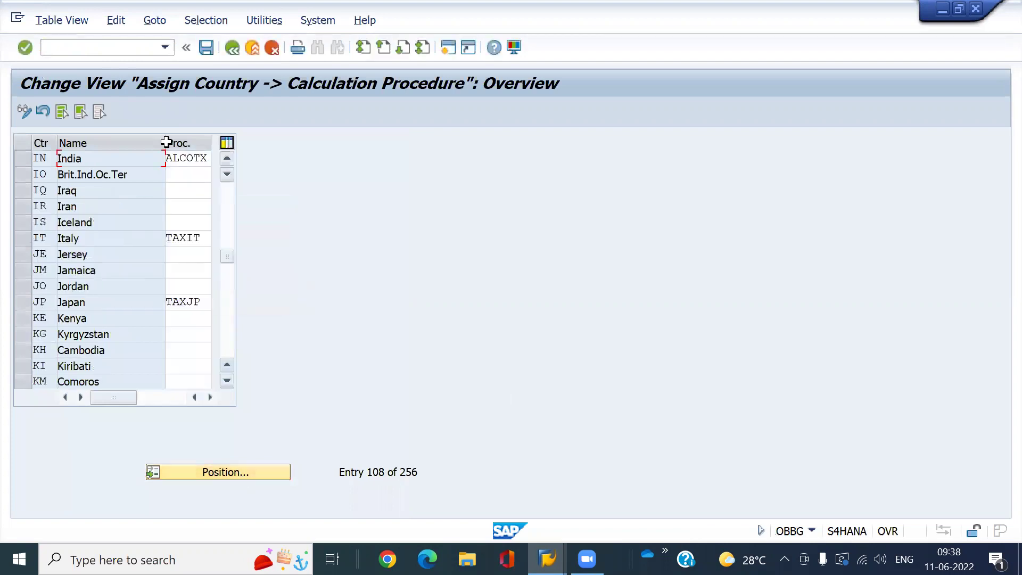
double_click(192, 158)
key(Delete)
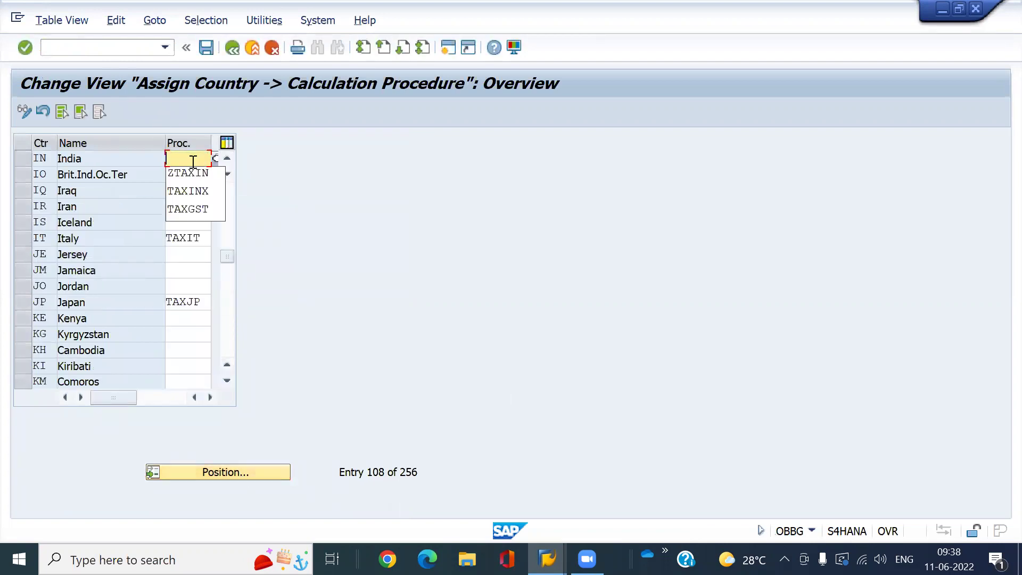
key(Down)
key(Return)
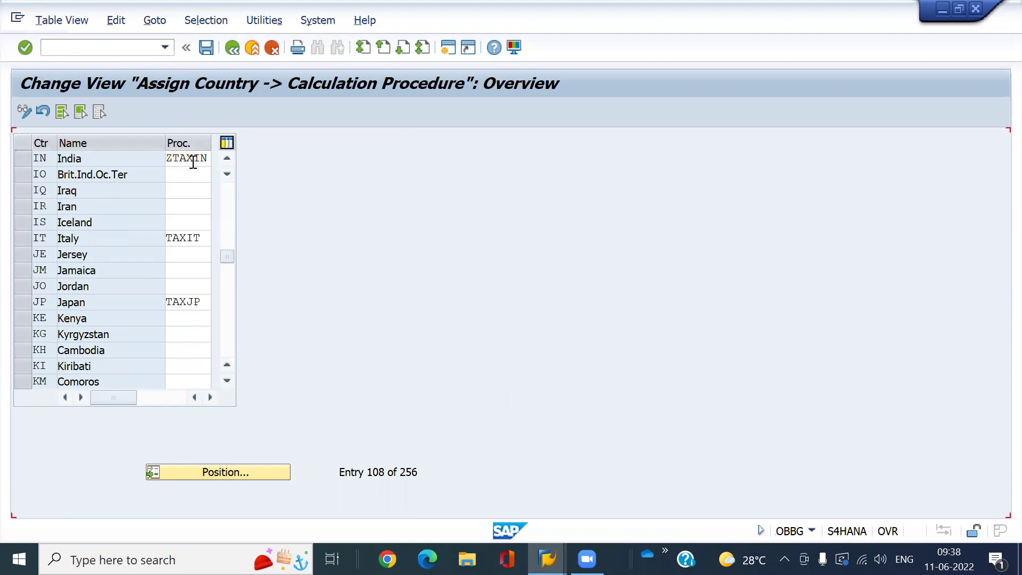
key(ctrl+s)
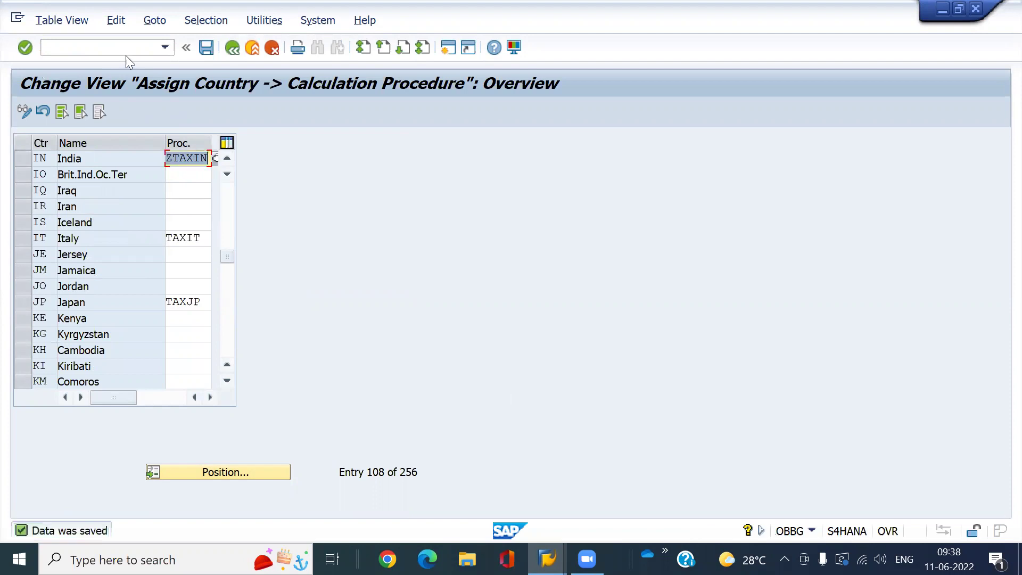
Step: Start a new purchase order in ME21N with order type FO Framework Order
click(121, 48)
text(/nme21n)
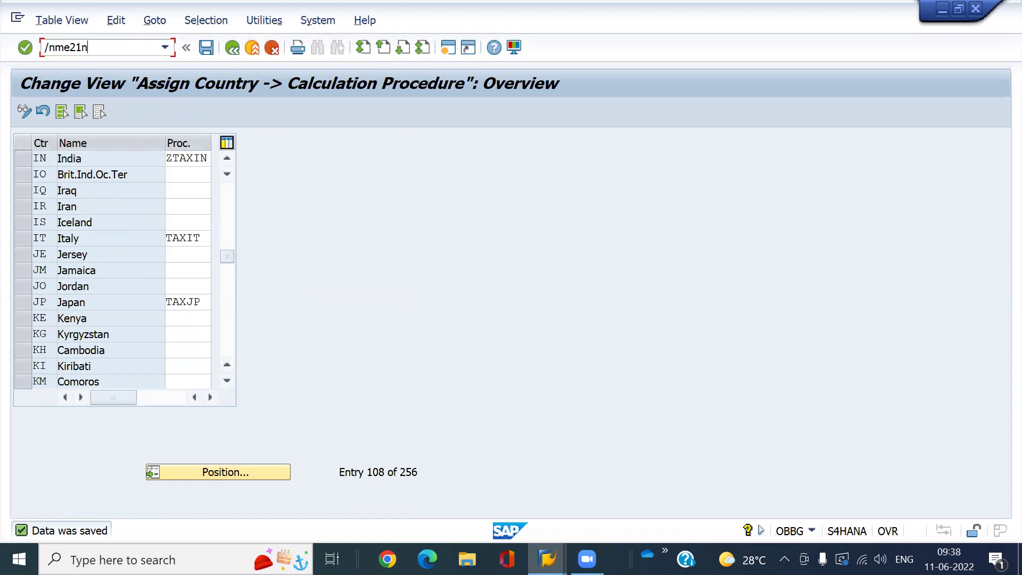
key(Return)
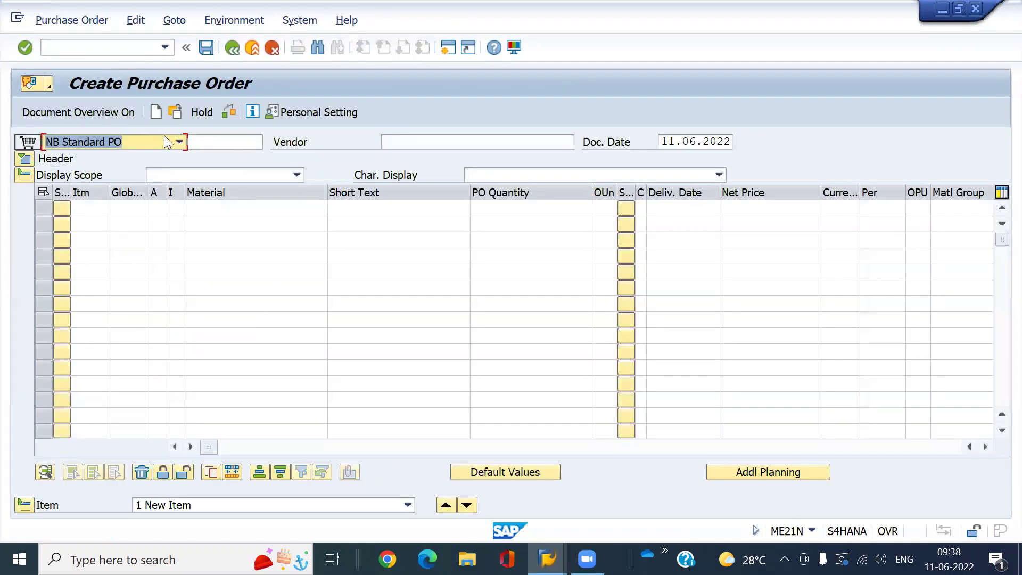
click(164, 136)
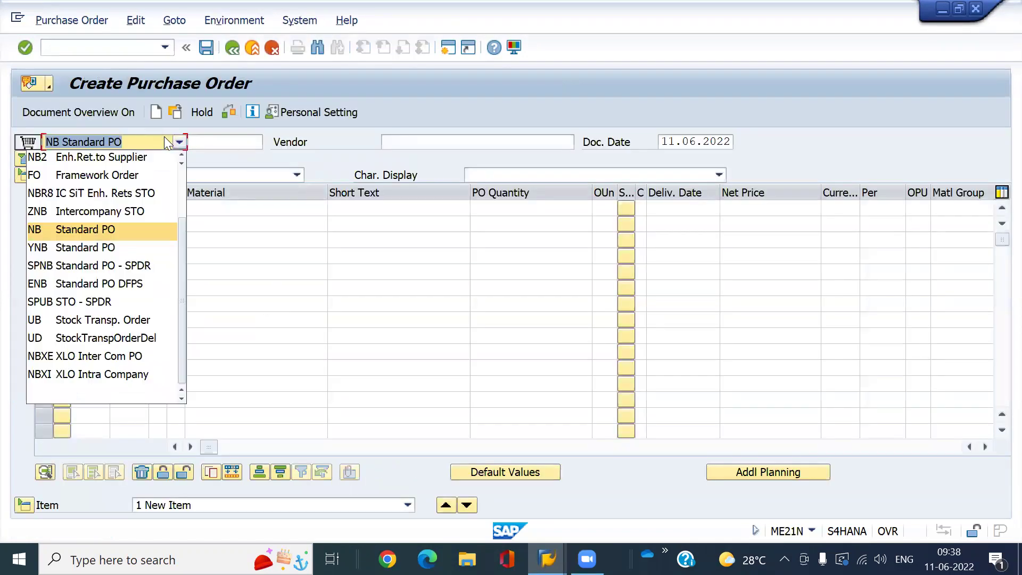
click(131, 178)
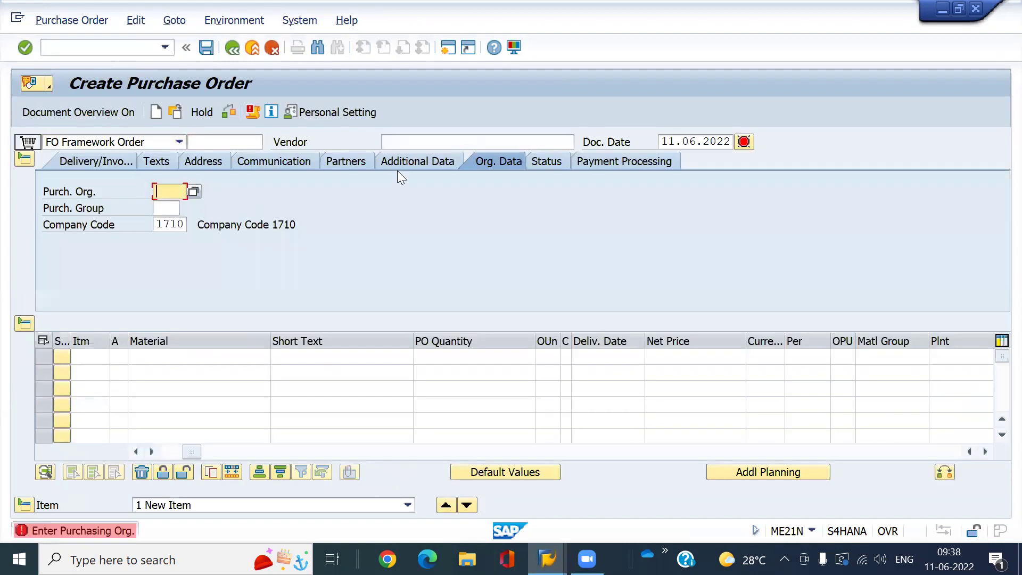
Step: Enter the vendor, purchasing organization 7000 and purchasing group 001
click(412, 141)
key(Down)
key(Return)
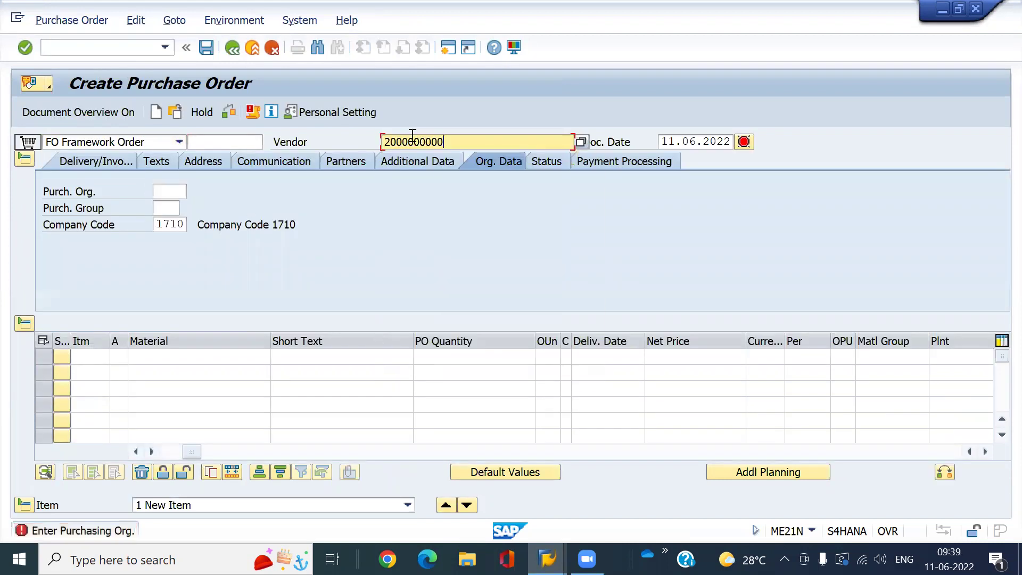
key(Return)
key(Down)
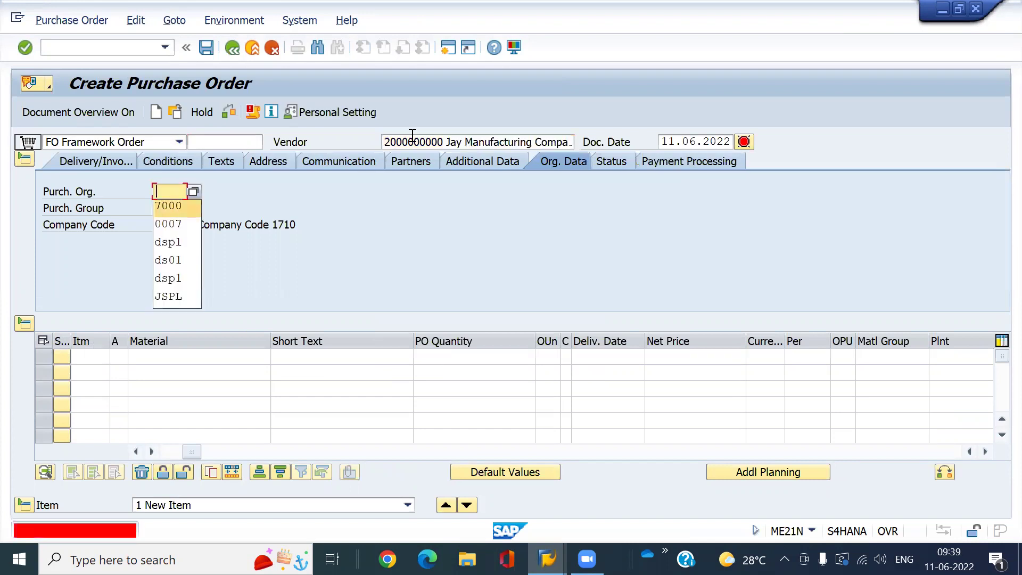
key(Return)
key(Return)
key(Down)
key(Return)
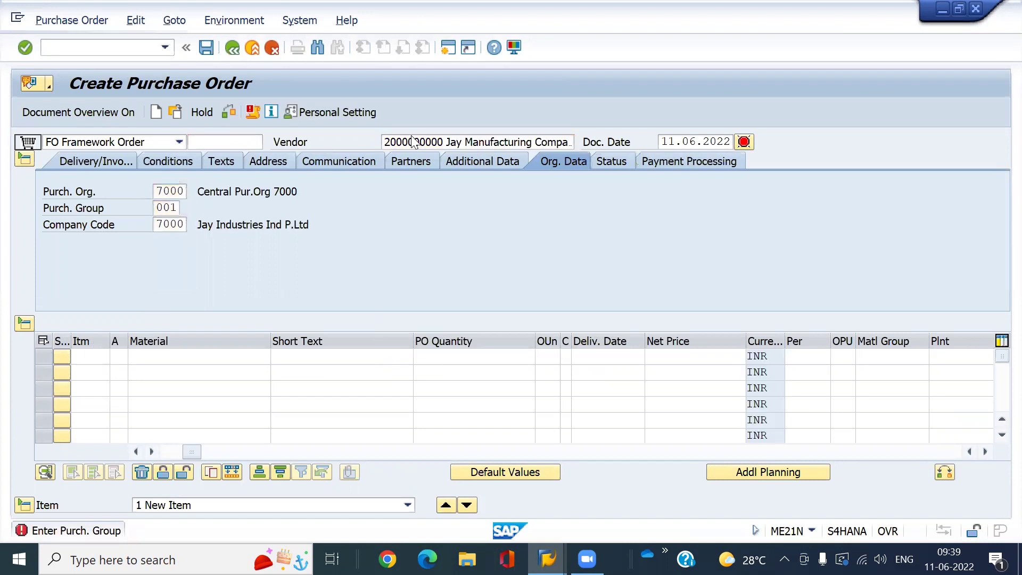
key(Return)
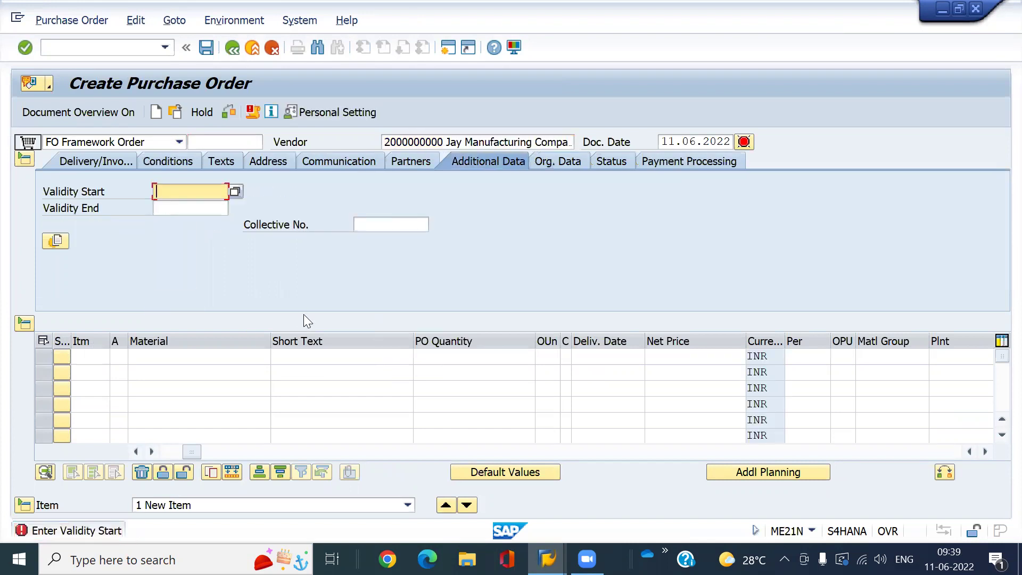
Step: Set the validity period from 11.06.2022 to 12.12.2022
text(11)
key(Down)
key(Return)
key(Return)
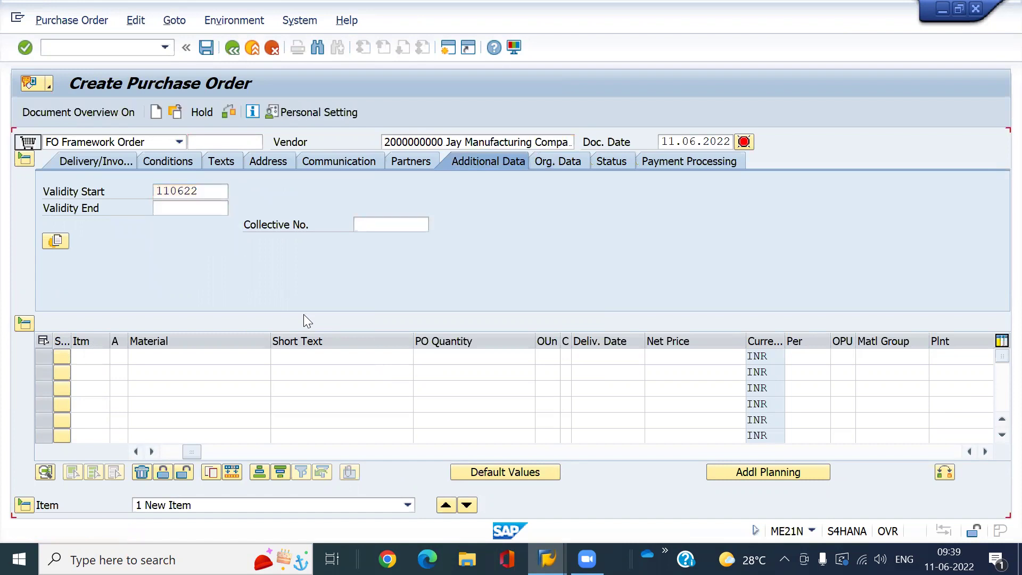
click(173, 209)
text(12.12.20)
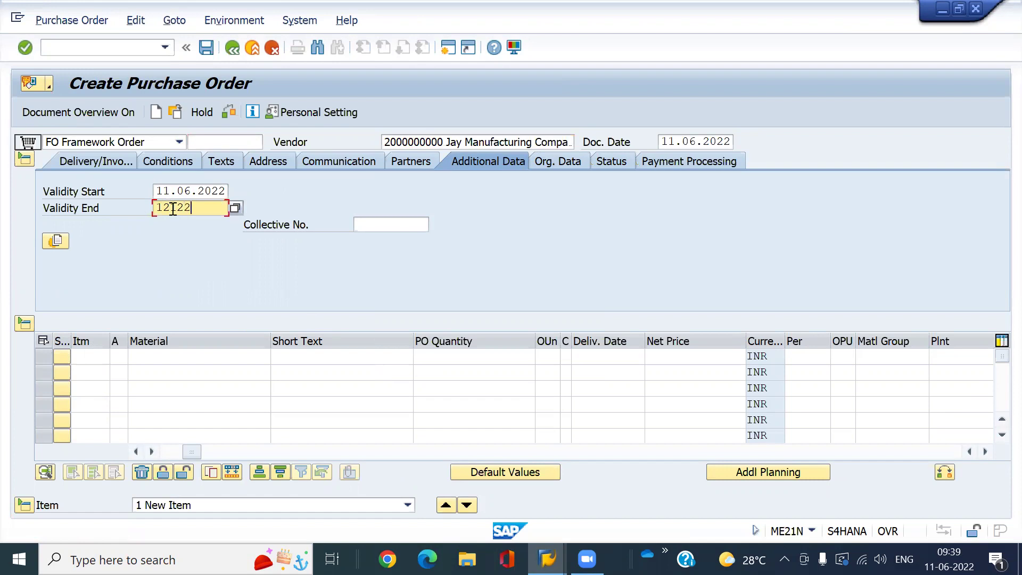
text(2)
key(Return)
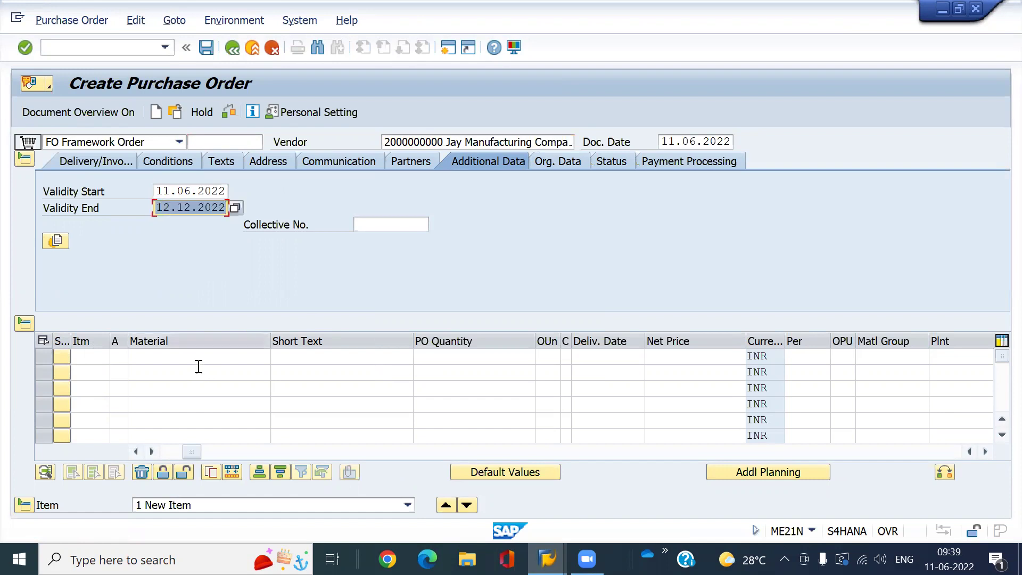
Step: Enter item 10 with account assignment K, item category B and short text 'Meals'
click(166, 450)
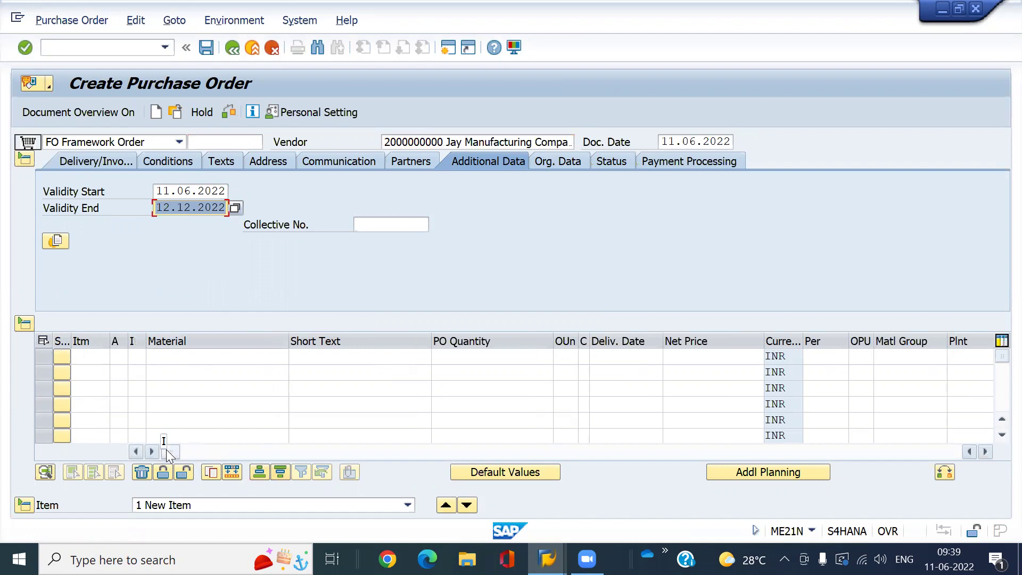
click(115, 356)
text(k)
text(b)
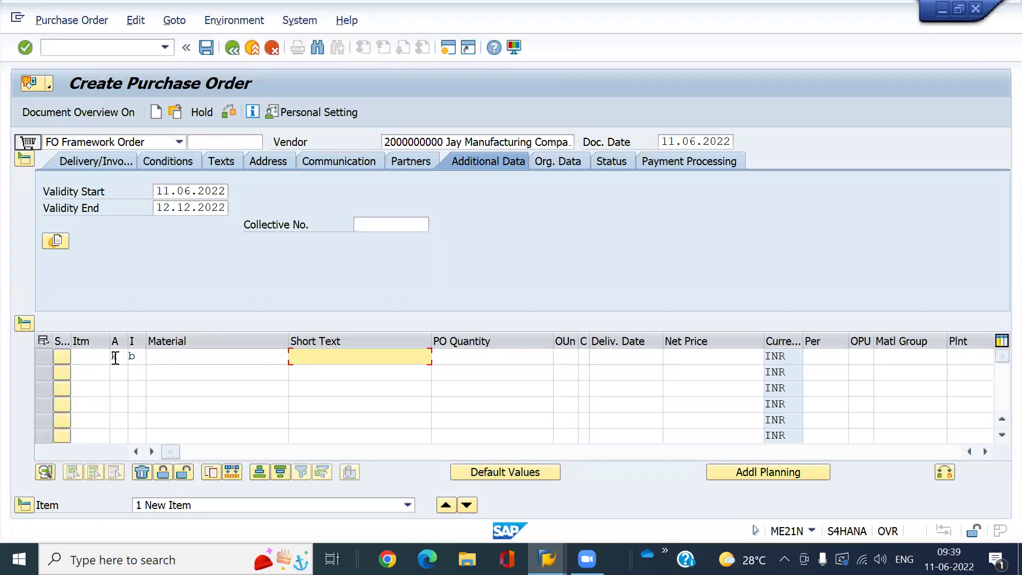
text(M)
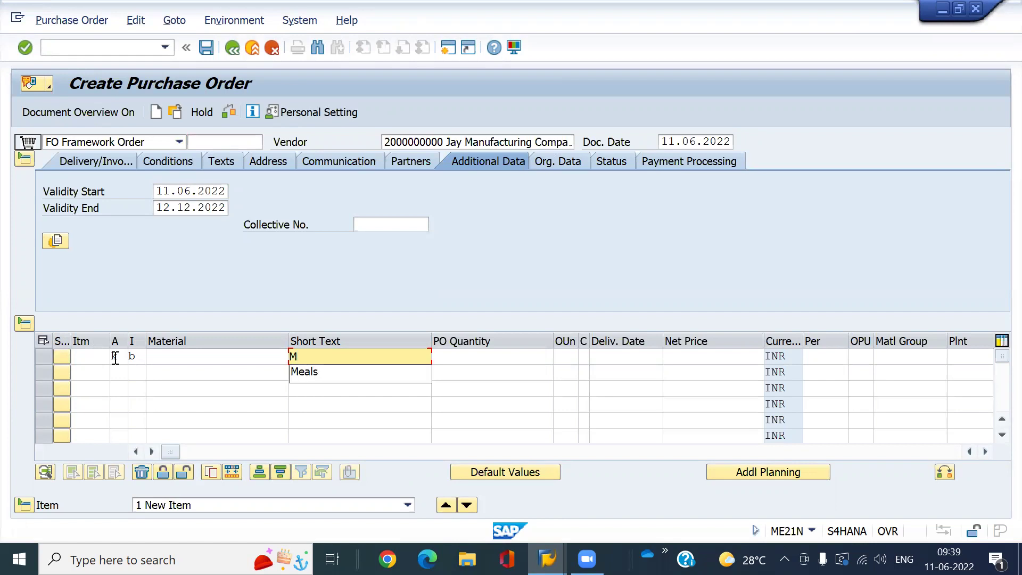
key(Down)
key(Return)
Step: Give the item material group p001 and plant 7010, then confirm the line
key(Tab)
key(Tab)
key(Tab)
key(Tab)
key(Tab)
key(Tab)
key(Tab)
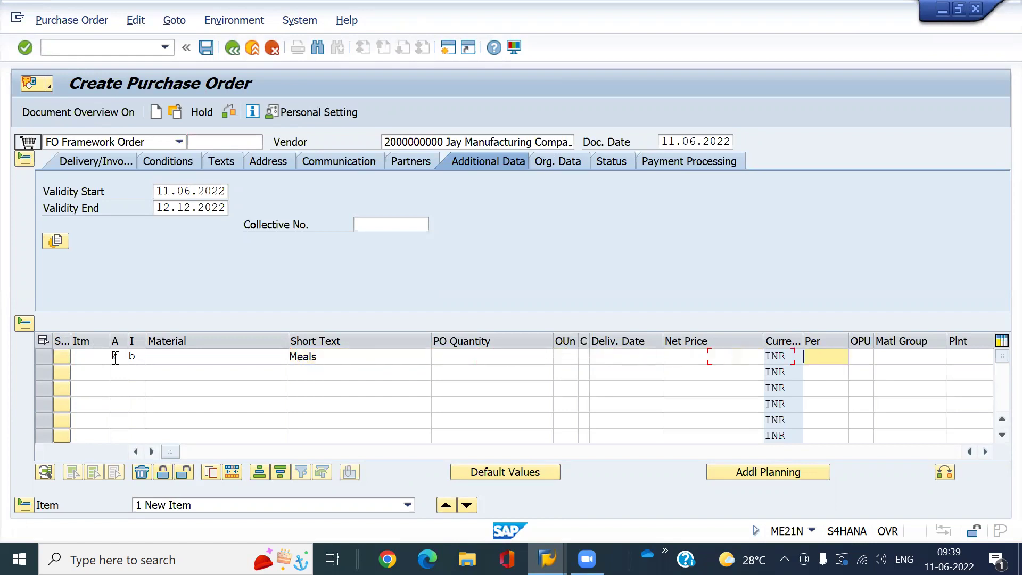
key(Tab)
key(Tab)
key(BackSpace)
key(Down)
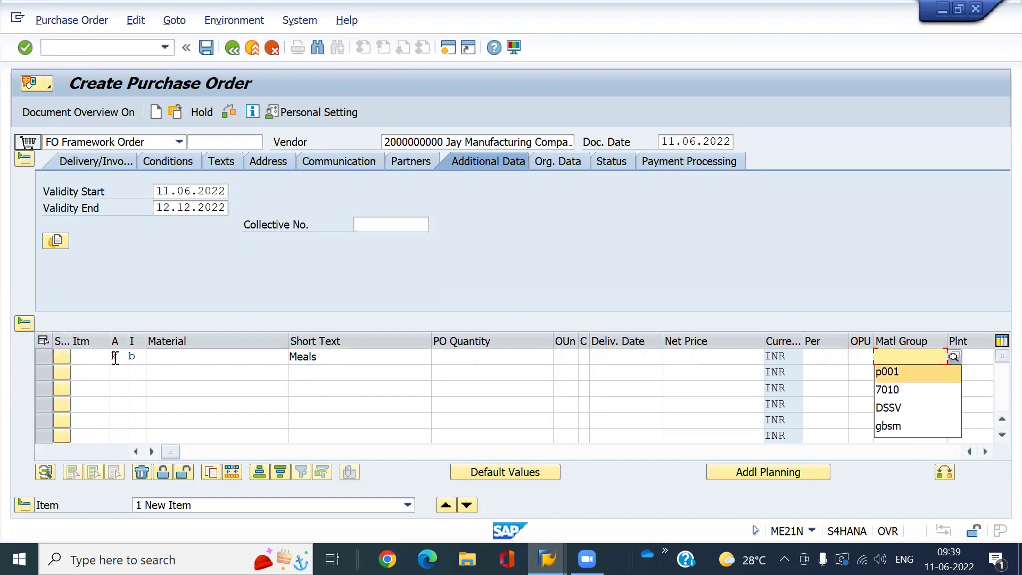
key(Return)
key(Tab)
key(BackSpace)
key(Down)
key(Return)
key(Return)
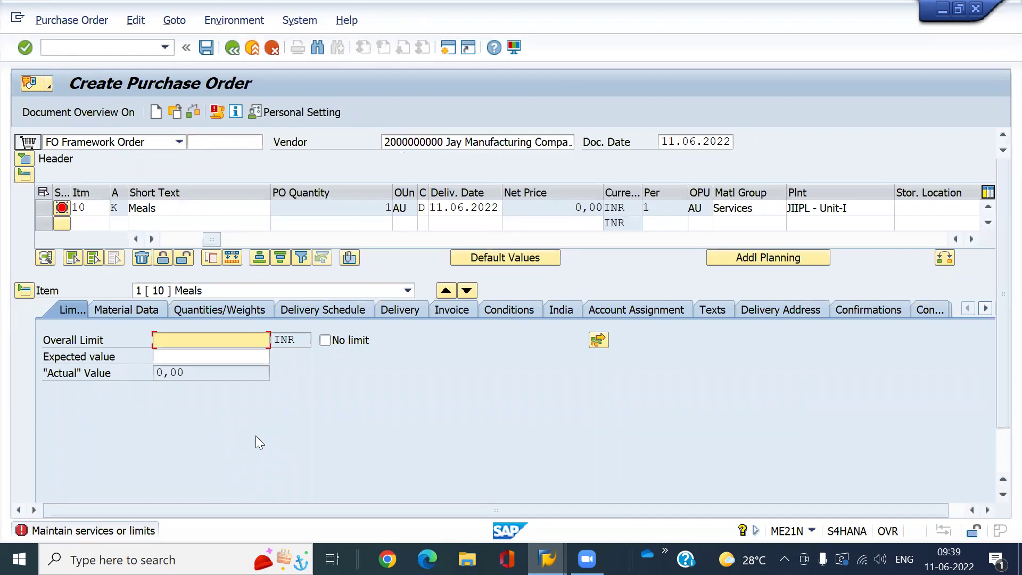
Step: Set the item's overall limit to 5000 and expected value to 4500
text(5000)
click(184, 355)
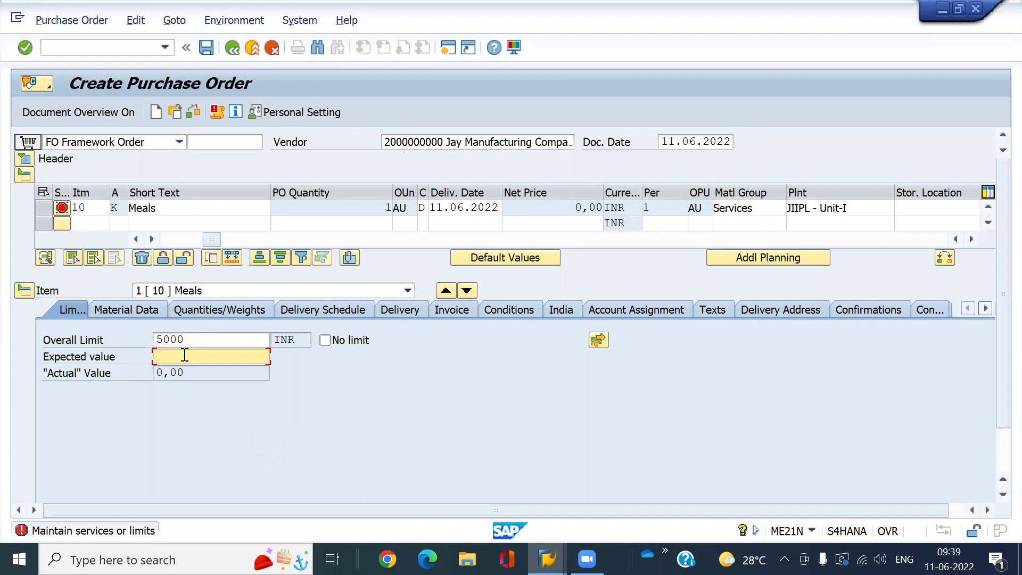
text(4500)
key(Return)
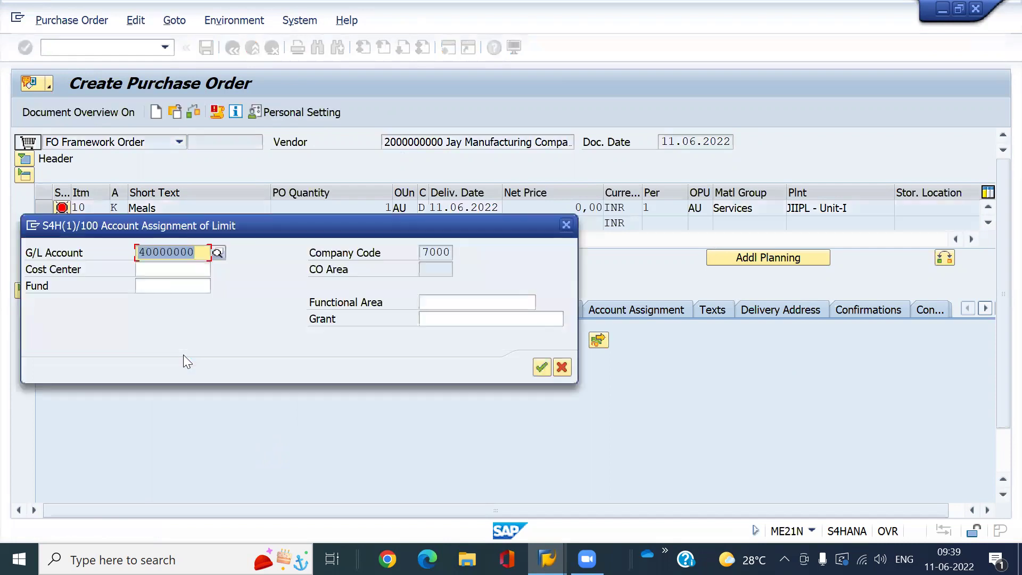
Step: Assign the limit to cost center SERVICES and confirm the account assignment
click(174, 268)
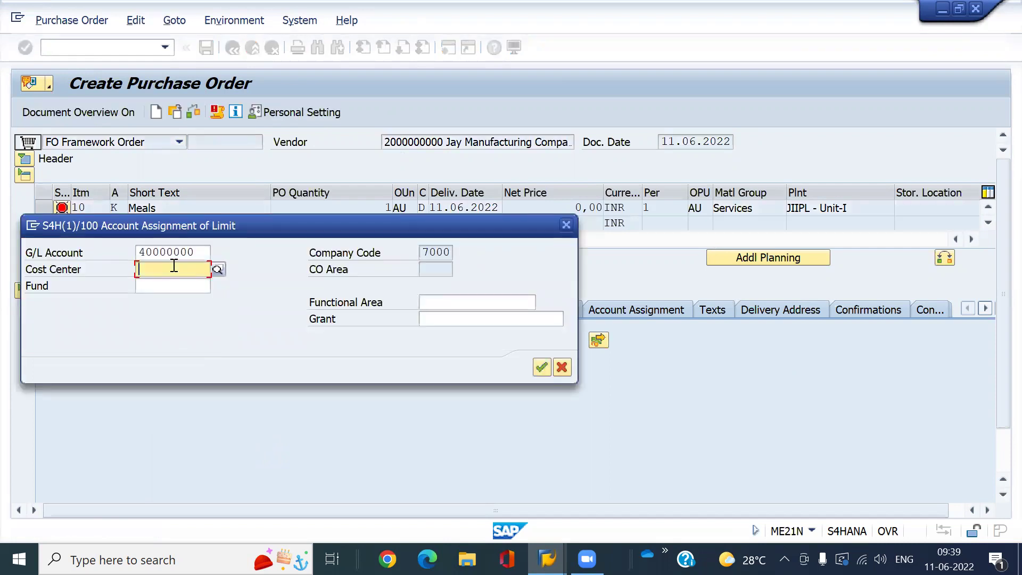
click(173, 265)
key(Down)
key(Return)
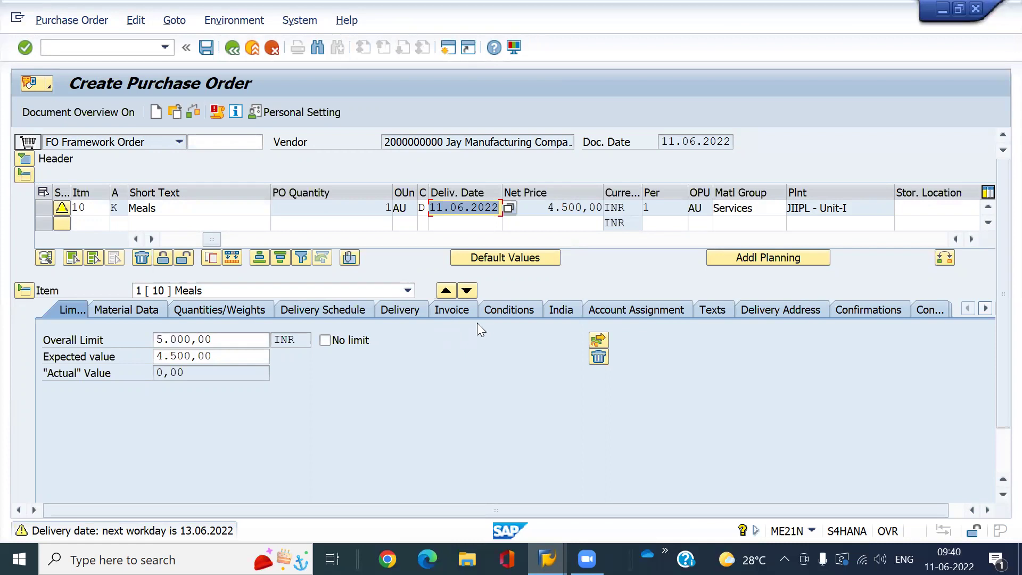
Step: Set tax code V1 (Central GST 9% + State GST 9%) on the Meals item
click(457, 311)
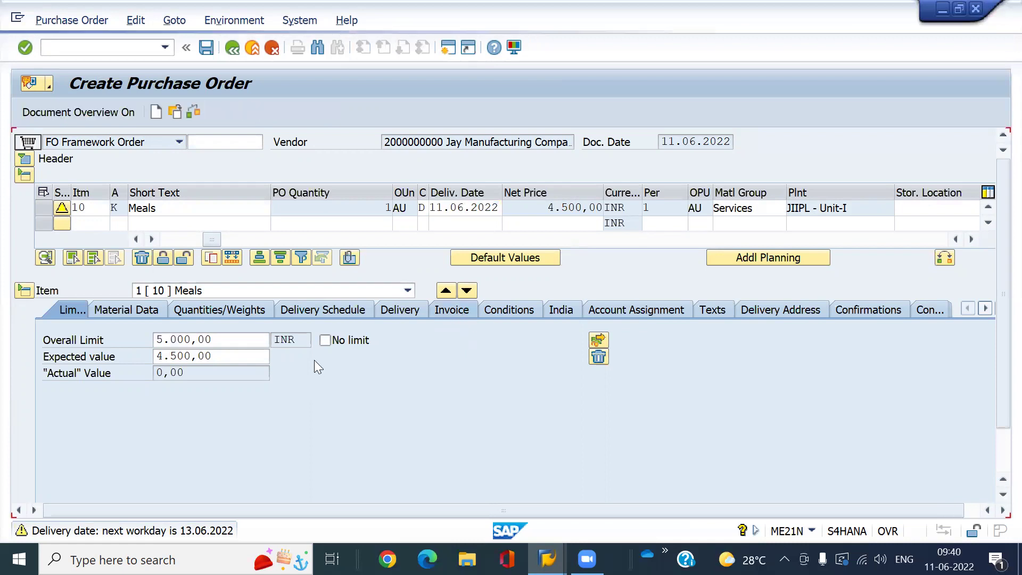
click(526, 388)
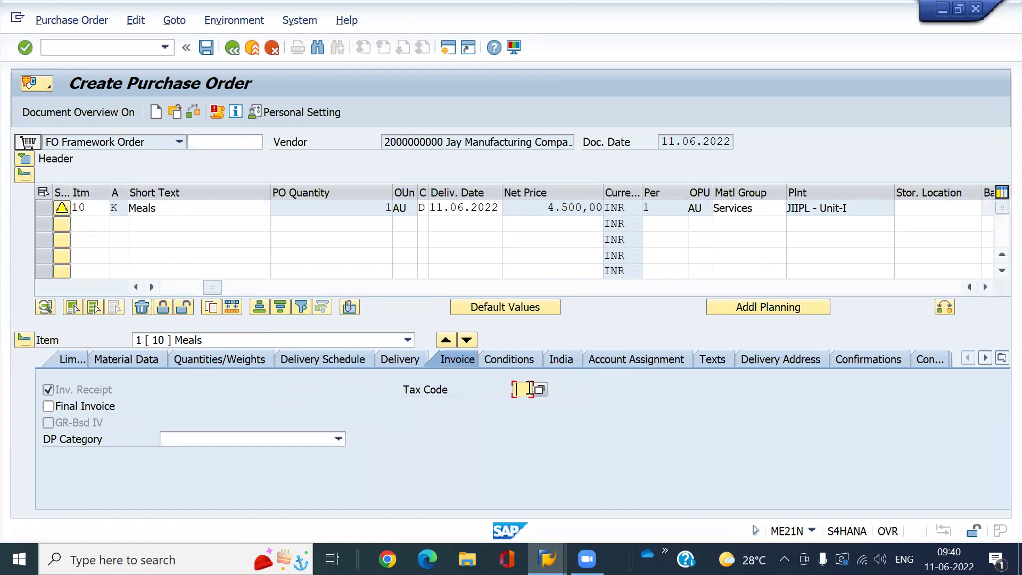
click(539, 389)
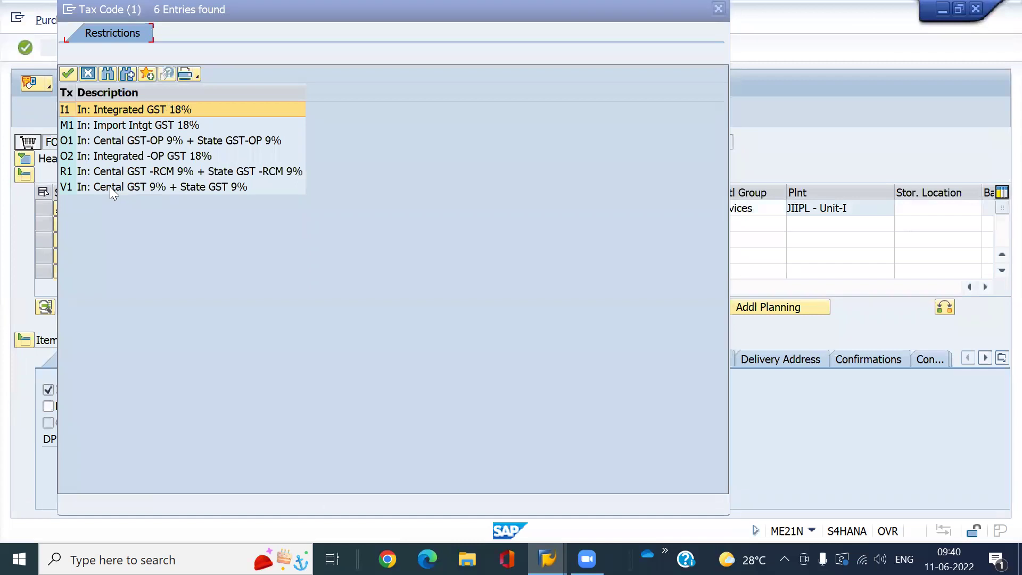
double_click(111, 186)
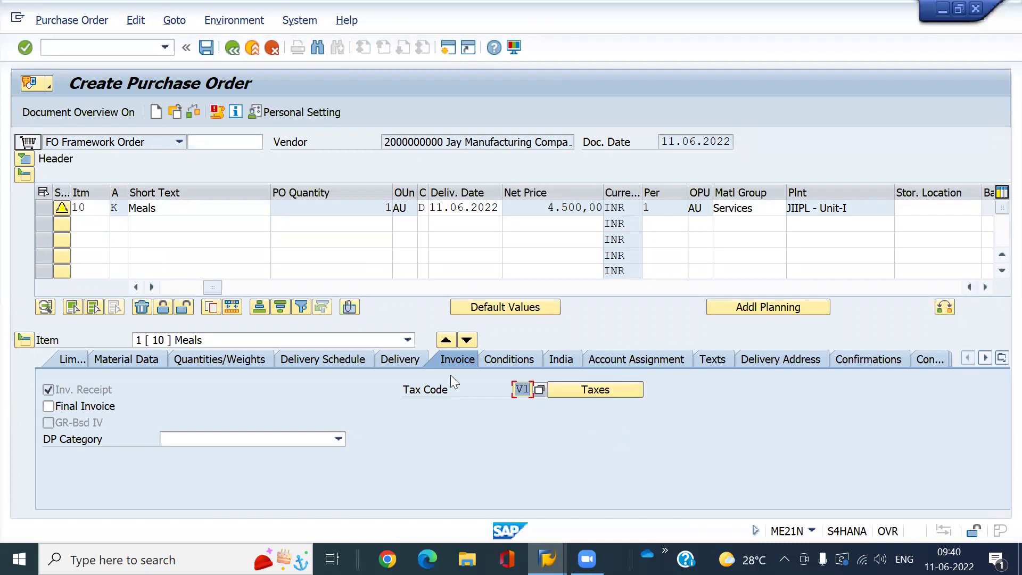
click(418, 362)
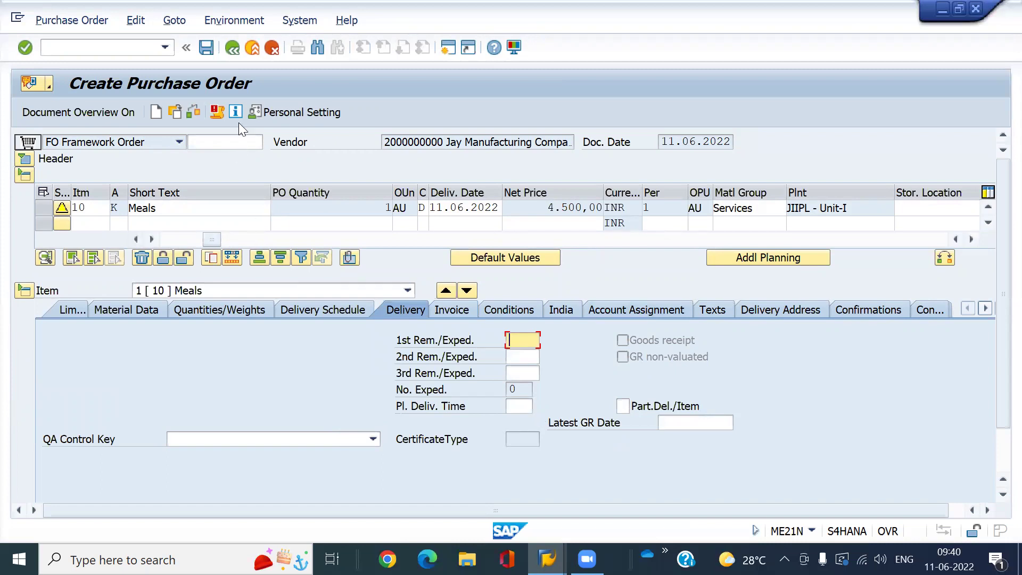
click(206, 48)
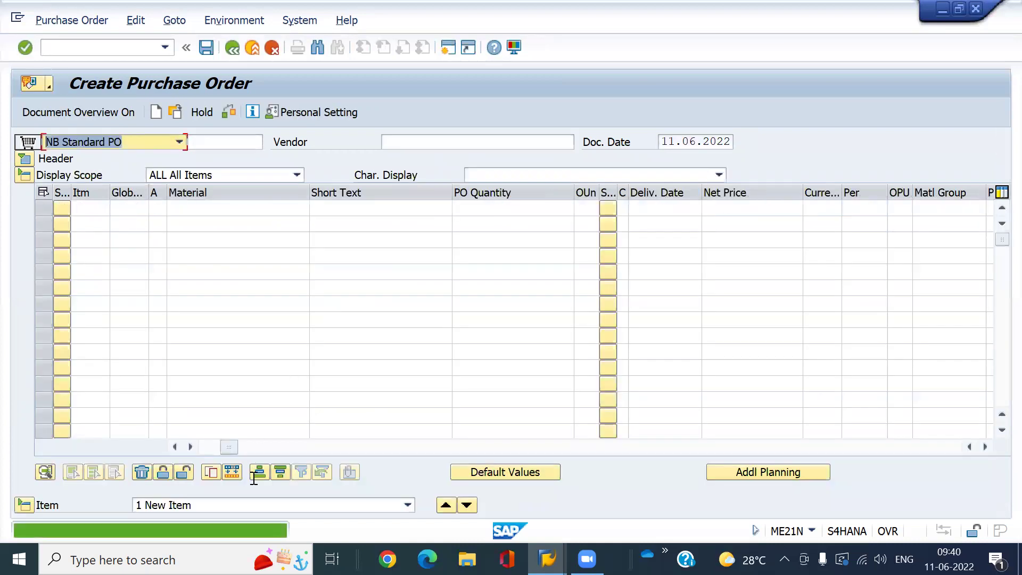
click(271, 531)
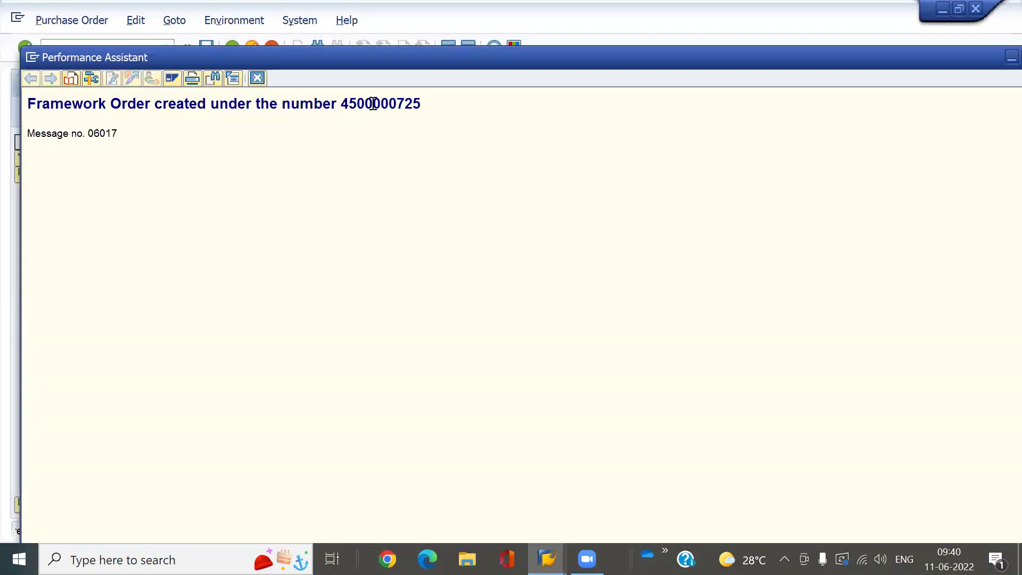
double_click(373, 105)
key(ctrl+c)
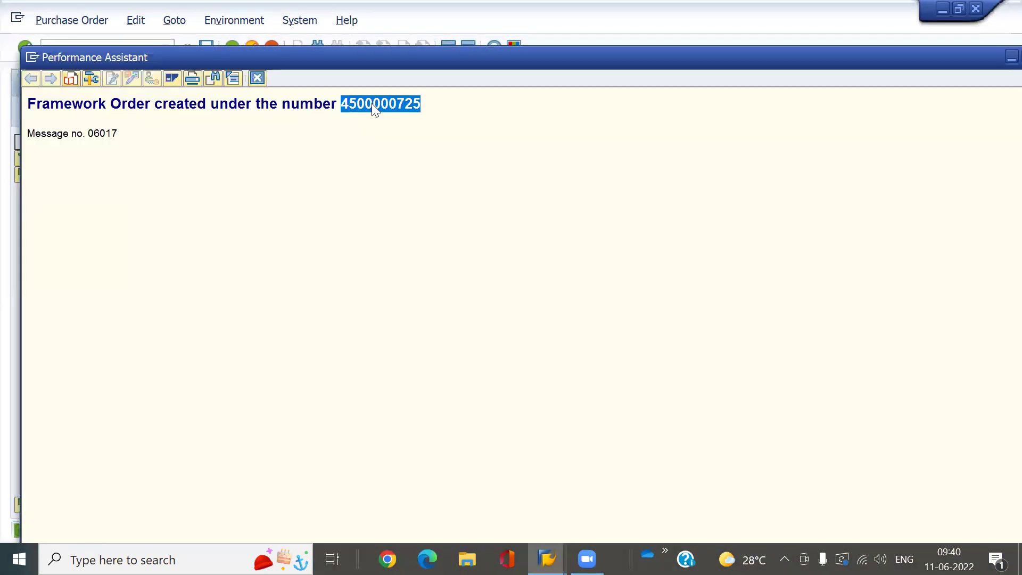
click(258, 78)
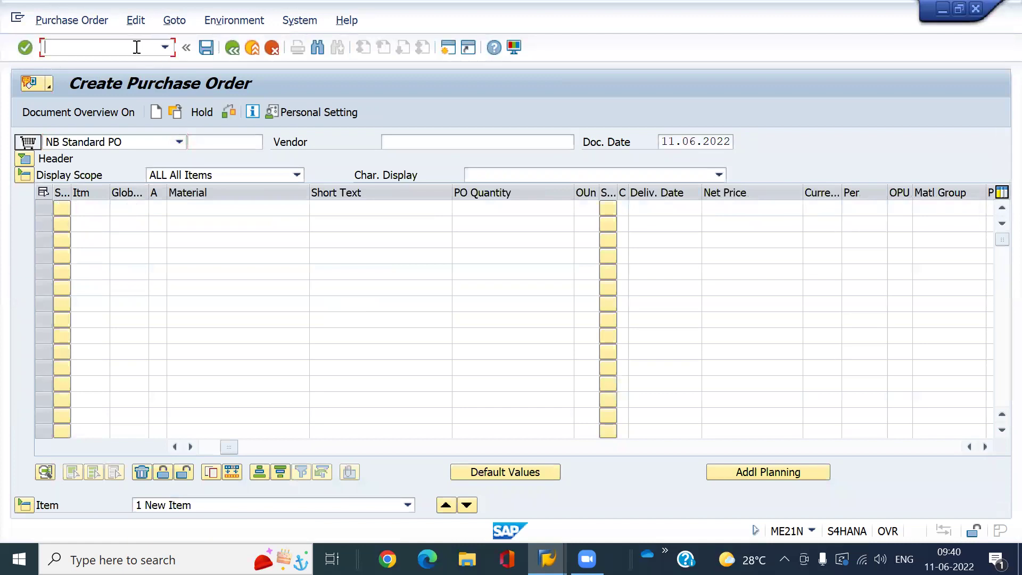
Step: Open incoming invoice entry and switch the company code to 7000
text(/nm)
text(e21n)
key(Return)
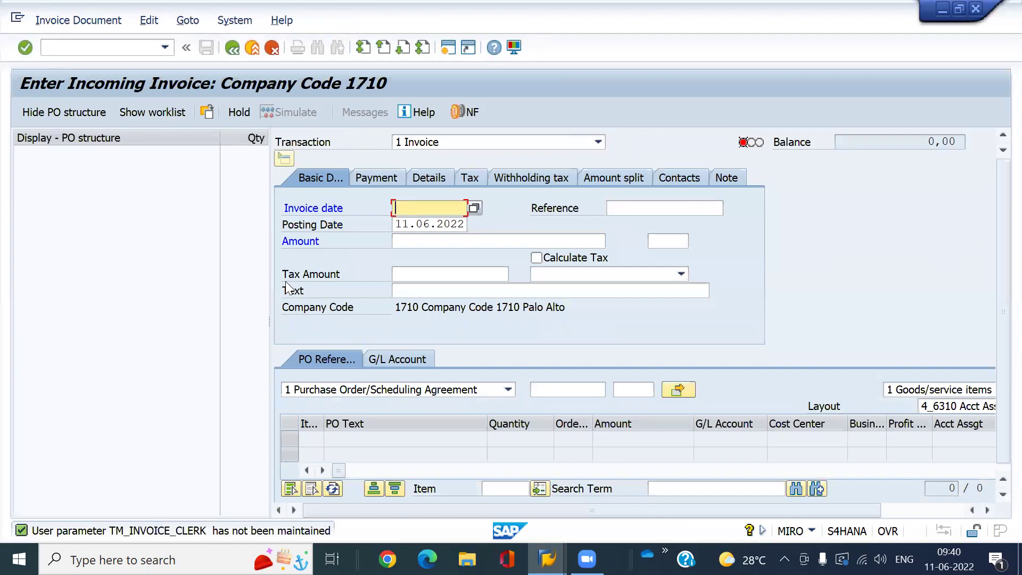
click(150, 25)
click(154, 41)
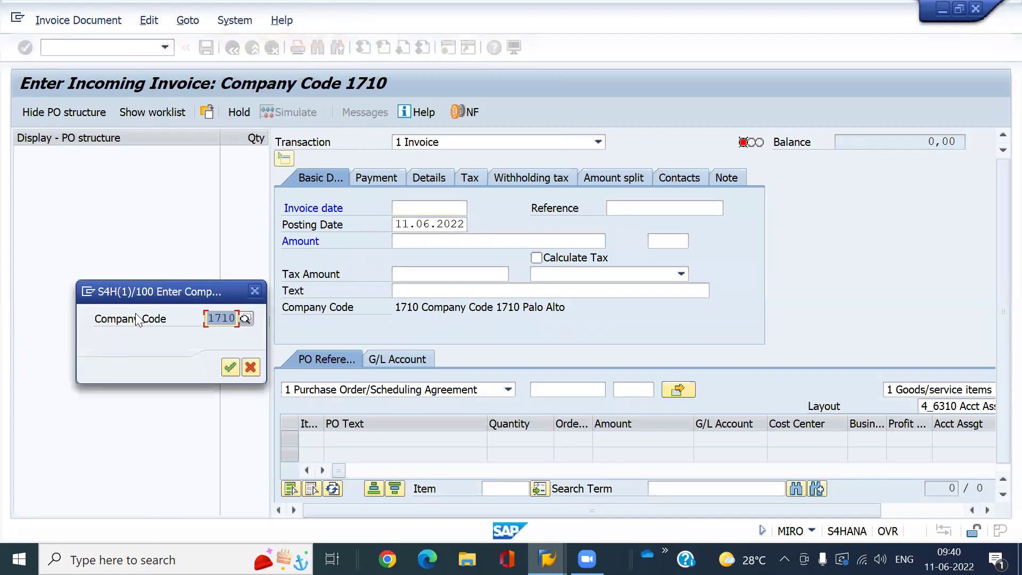
text(7000)
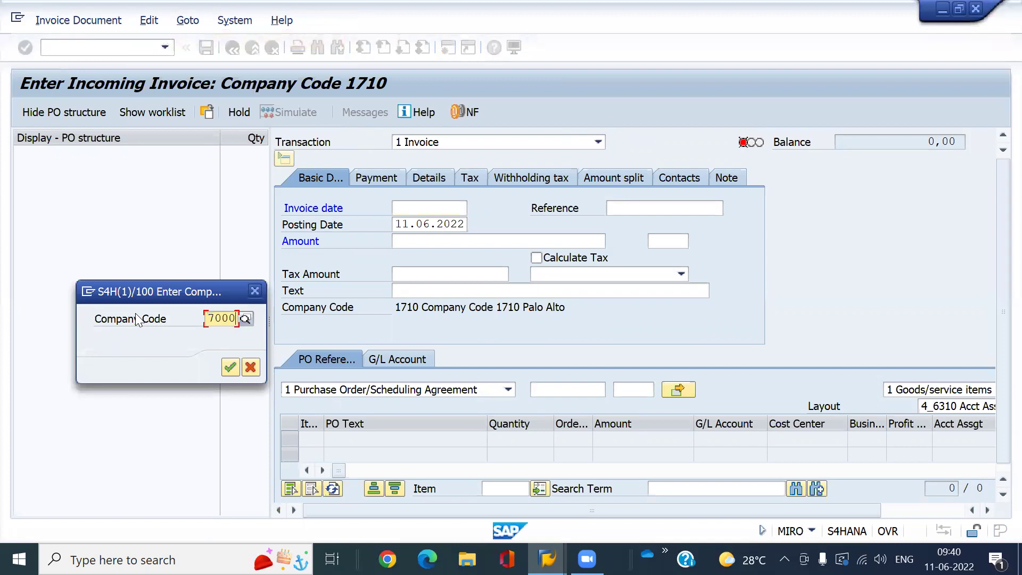
key(Return)
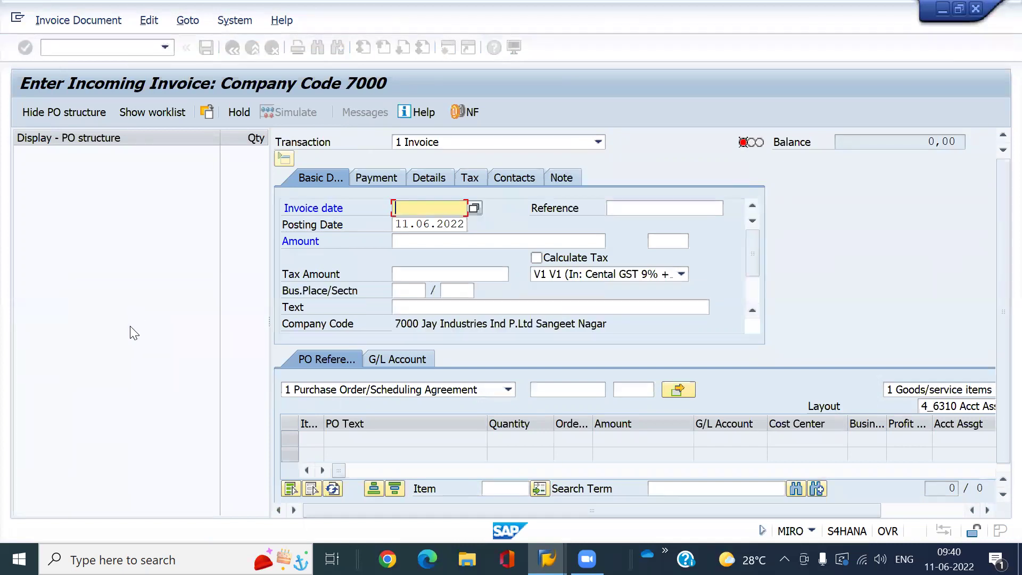
click(66, 117)
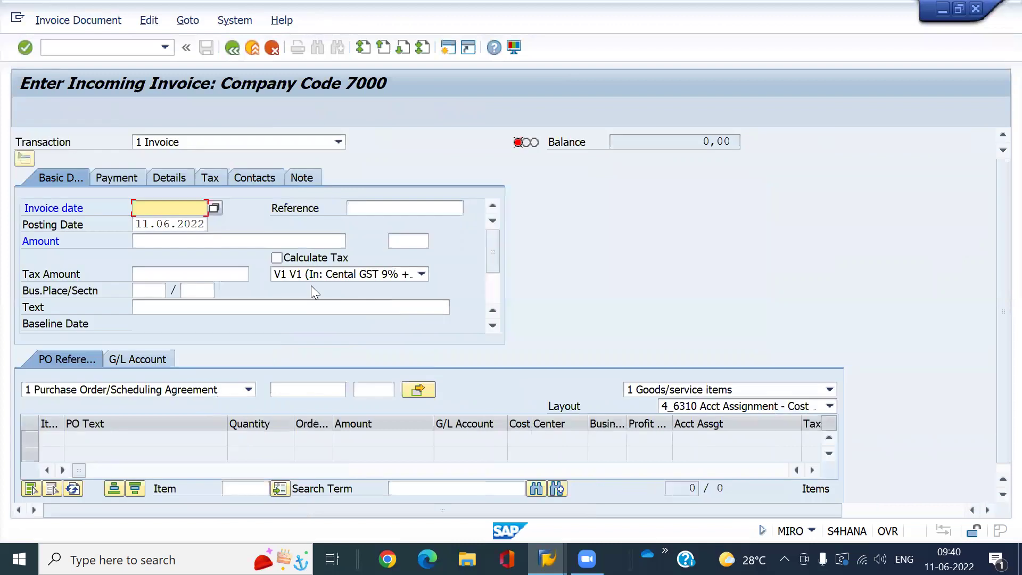
text(110622)
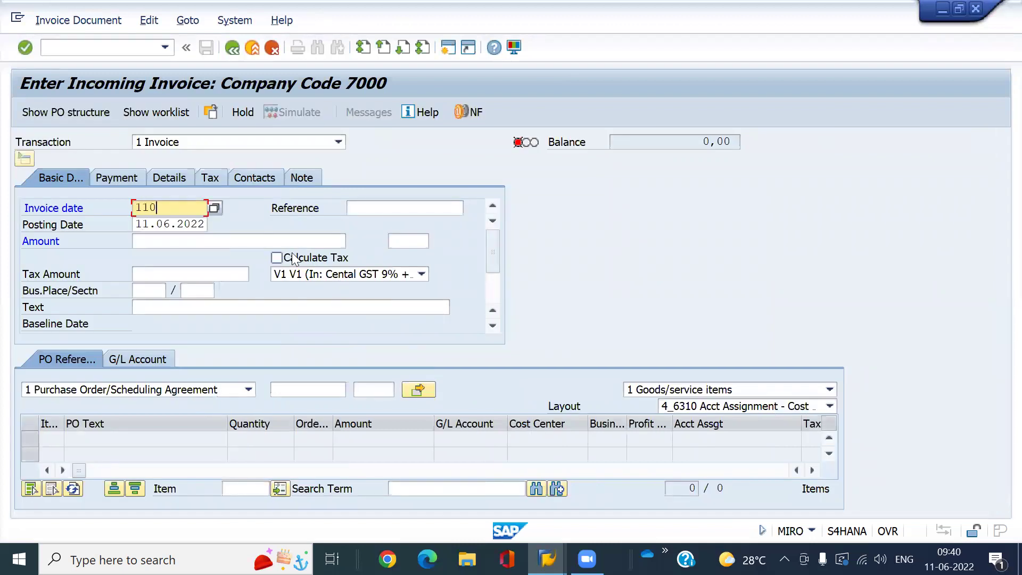
key(Tab)
key(ctrl+v)
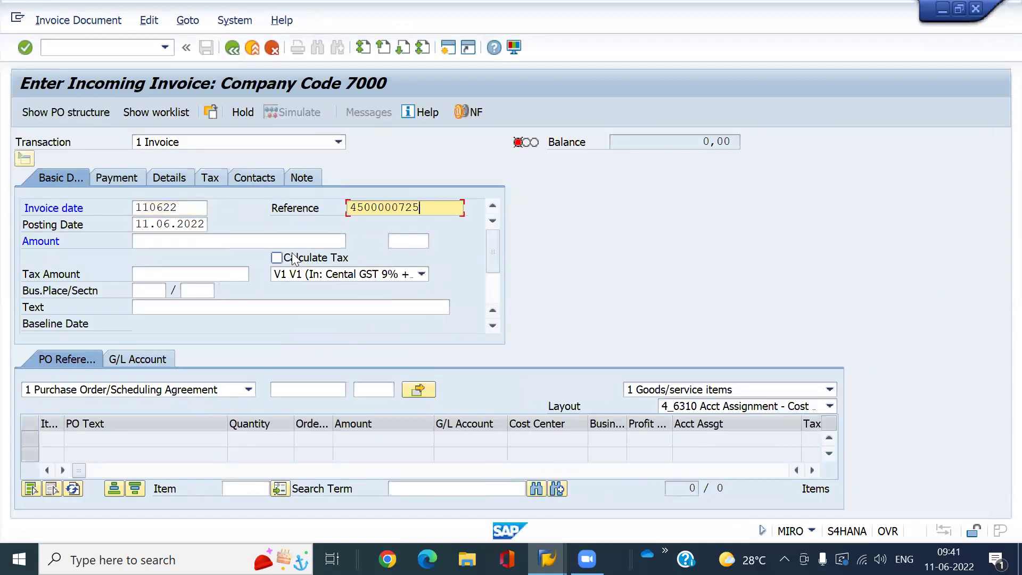
click(152, 291)
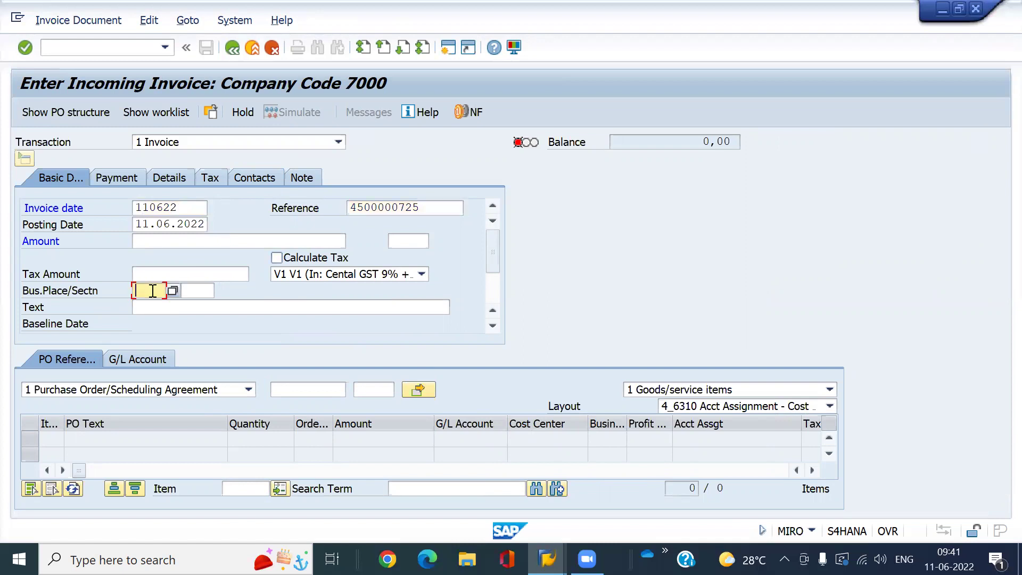
text(7)
key(Down)
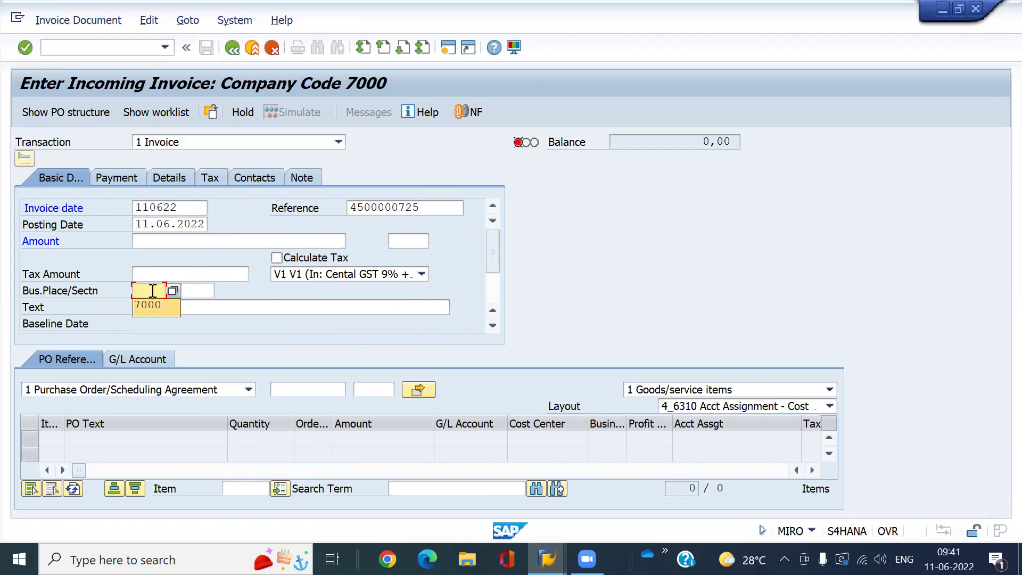
key(Return)
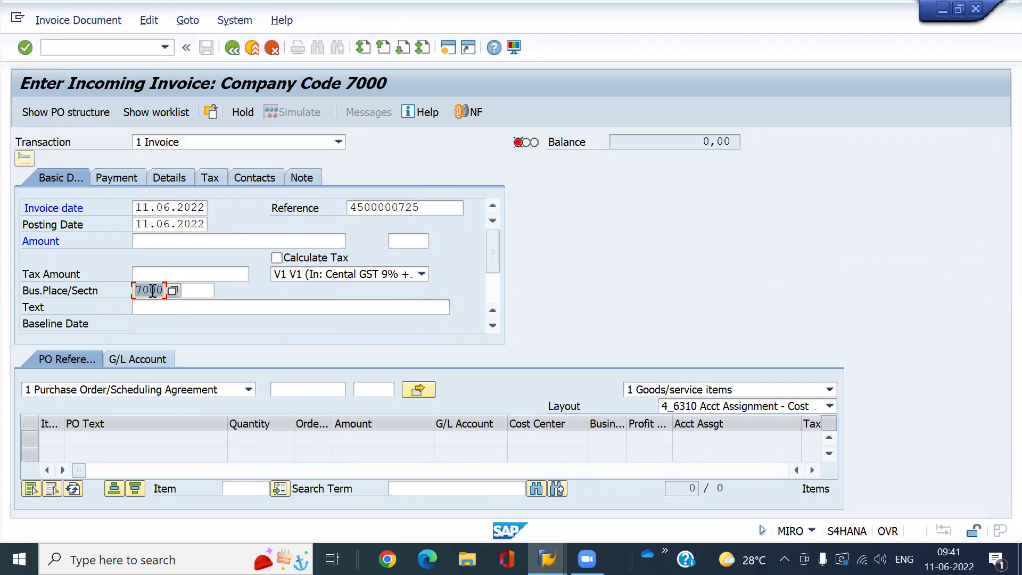
click(725, 405)
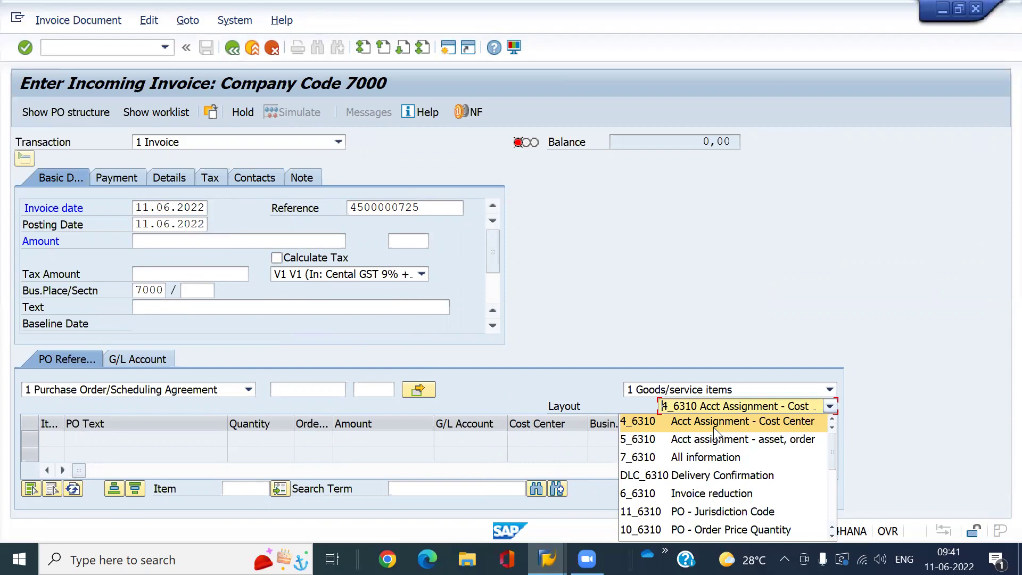
click(714, 426)
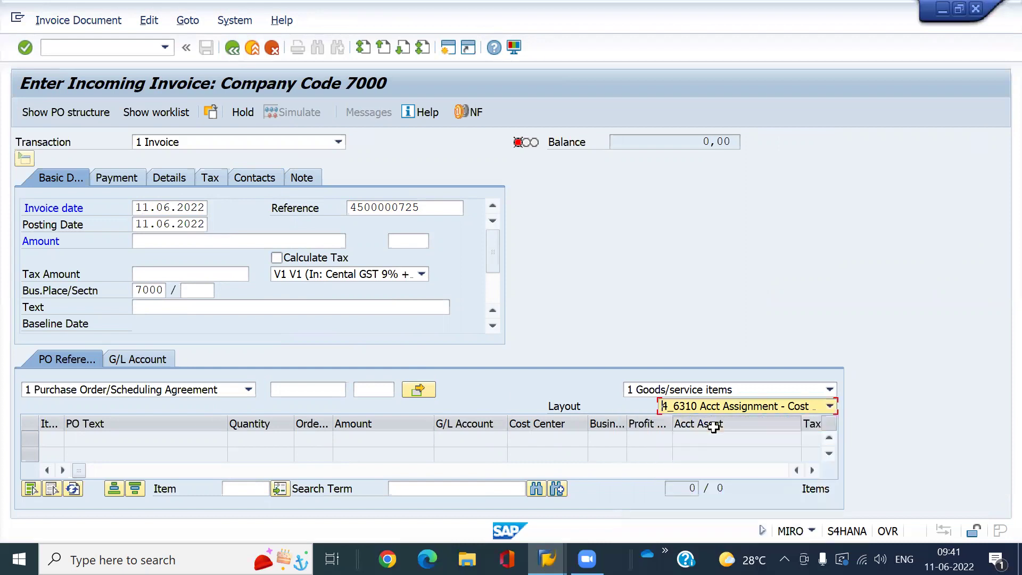
click(297, 391)
key(ctrl+v)
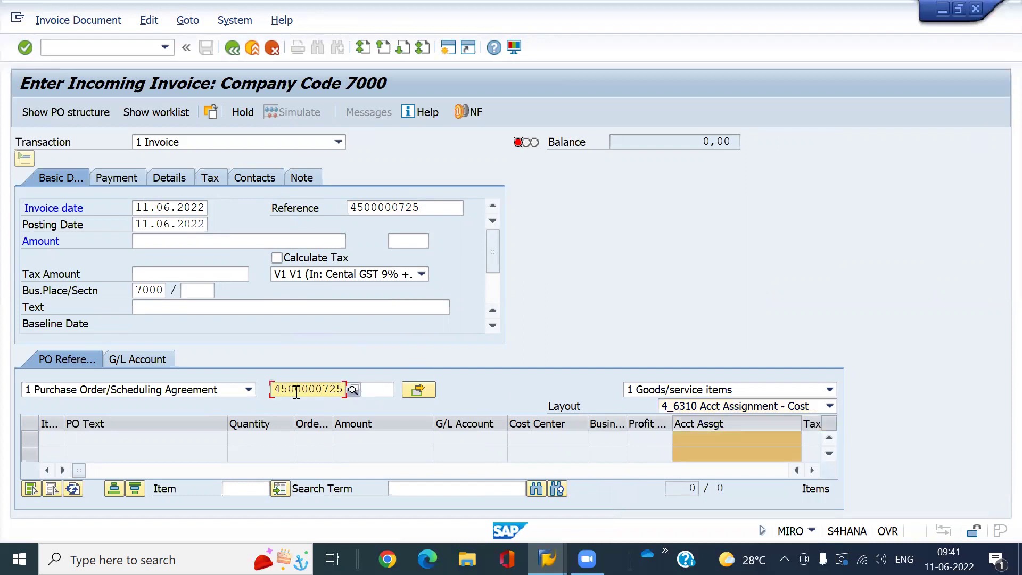
key(Return)
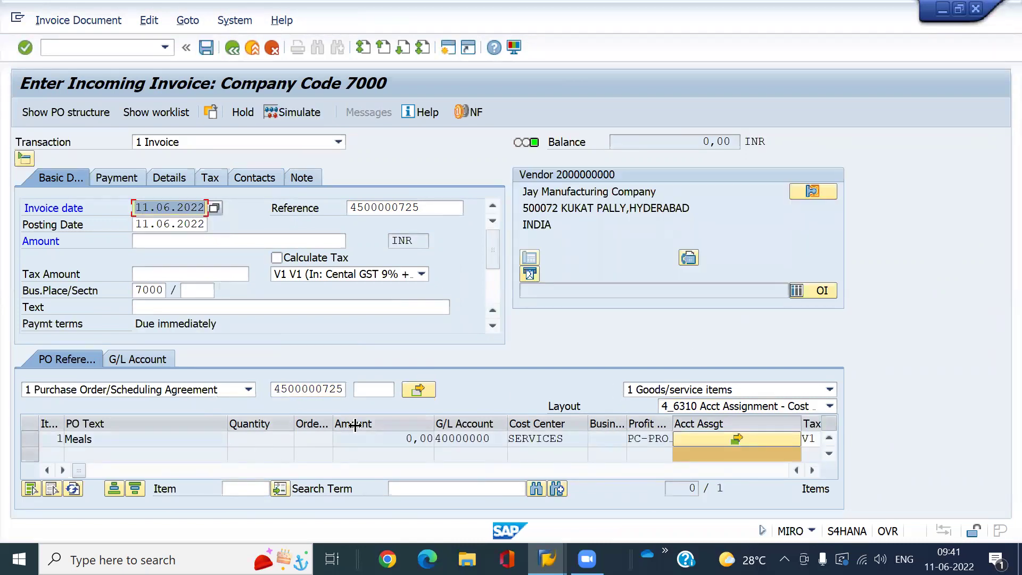
Step: Enter 5.100,00 INR on the Meals line's cost center SERVICES account assignment
click(692, 441)
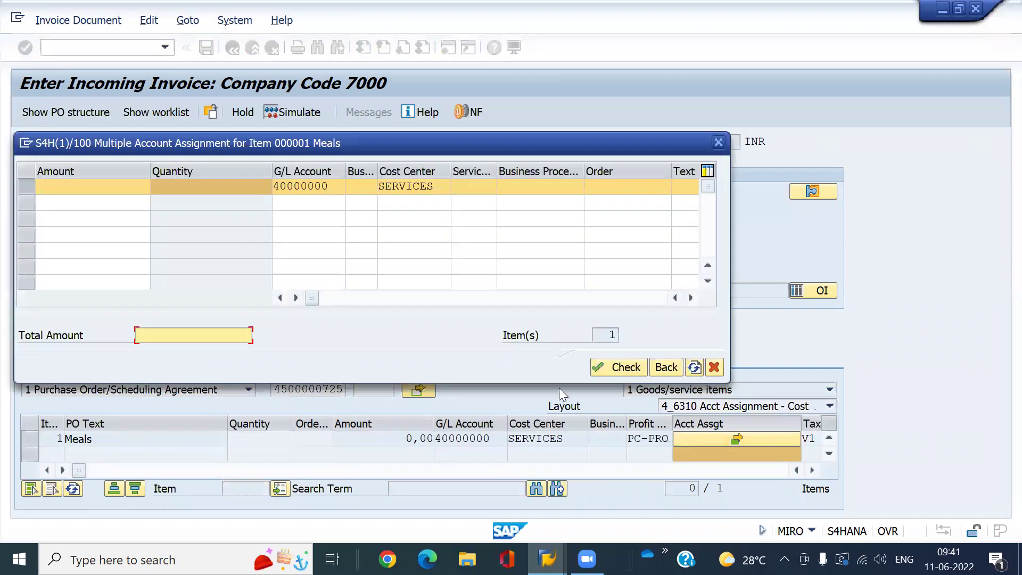
click(91, 187)
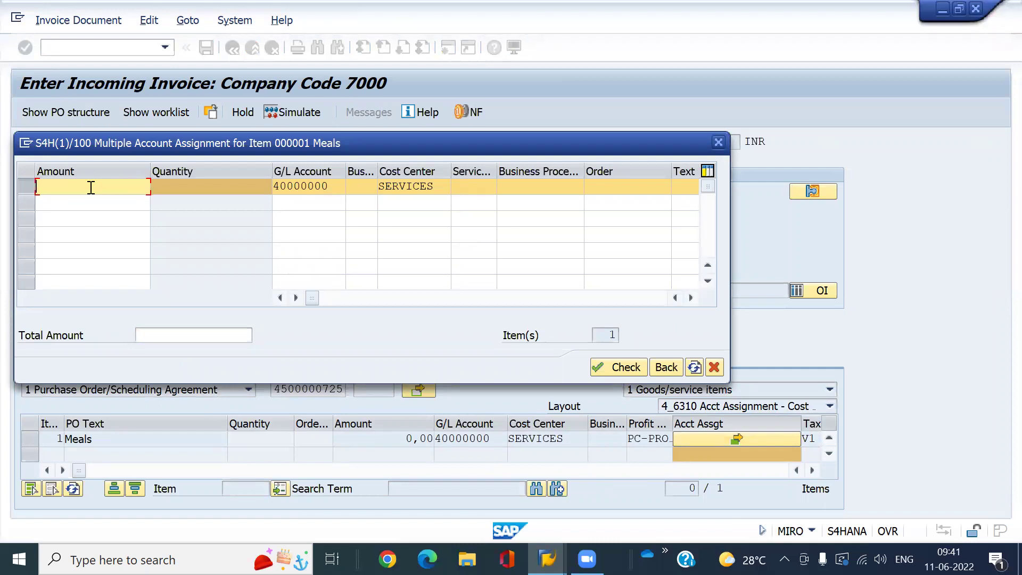
text(500)
key(BackSpace)
key(BackSpace)
text(1)
key(Return)
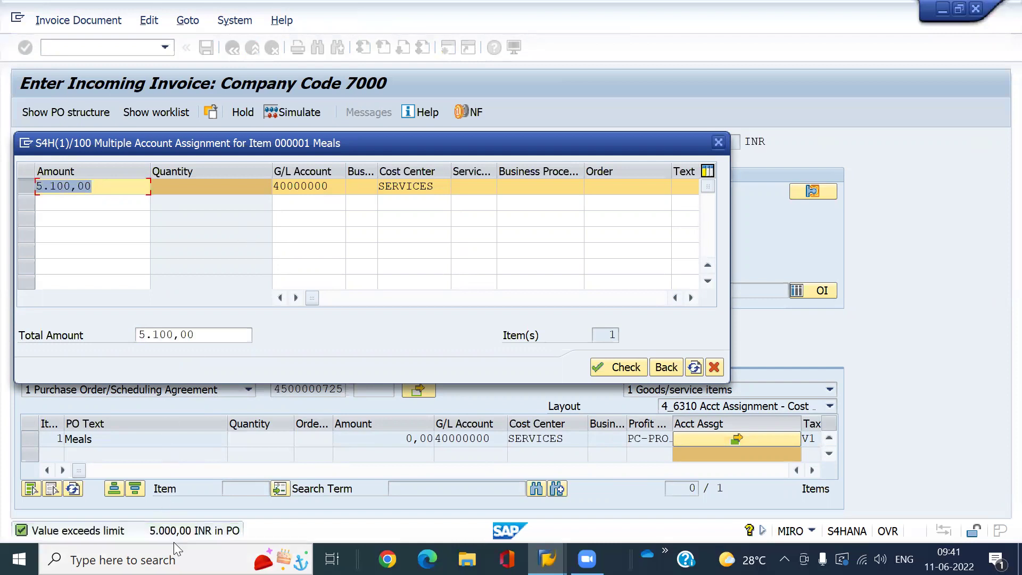
click(665, 367)
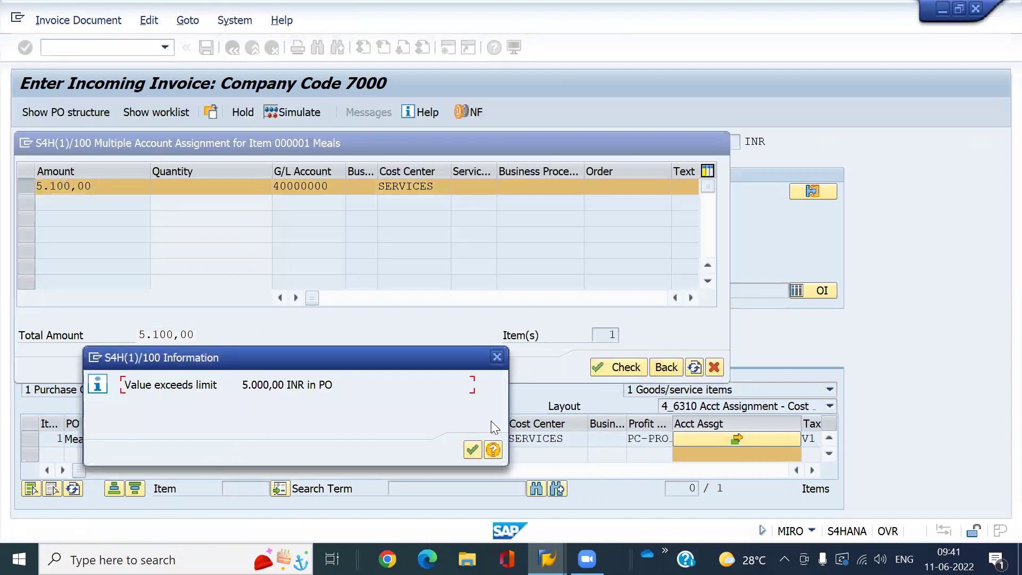
Step: Review the 'Value exceeds limit' message and continue past it
click(493, 450)
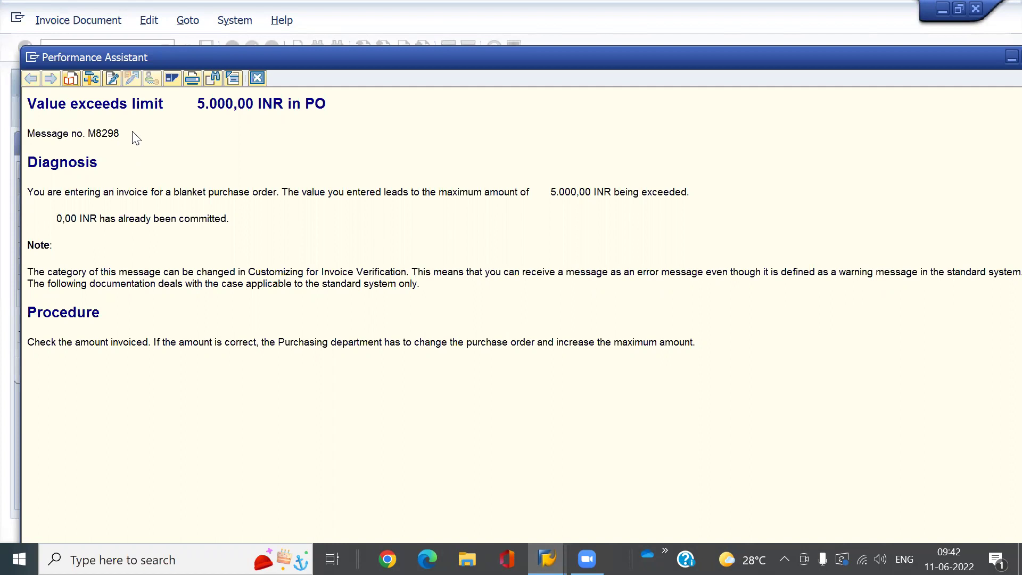
click(259, 75)
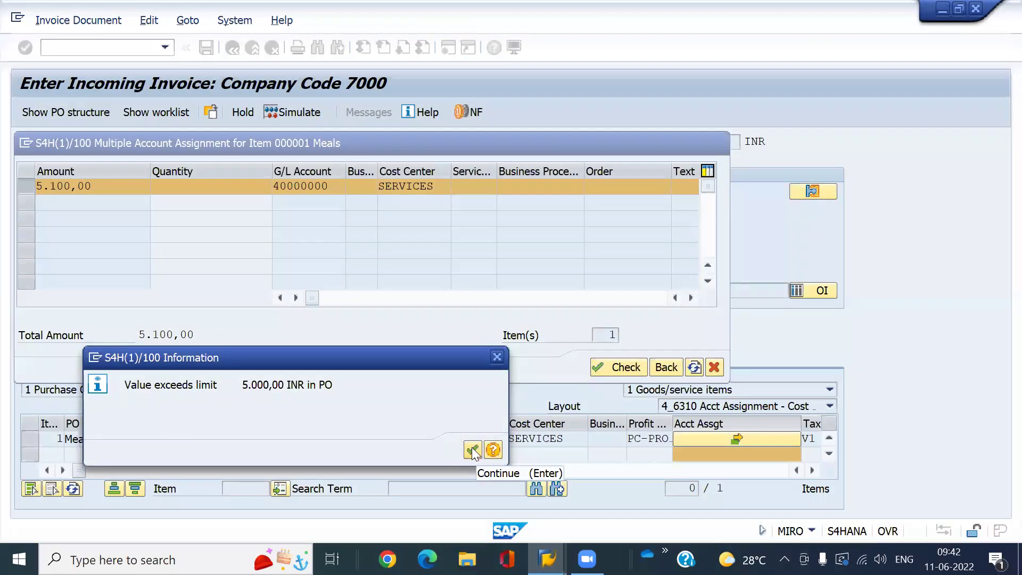
click(472, 448)
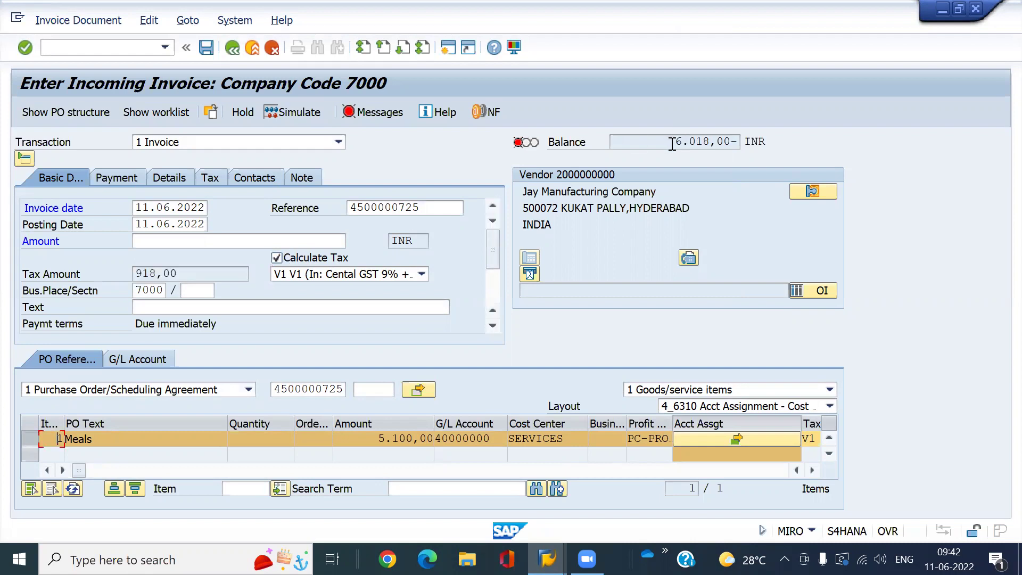
Step: Enter the 6.018,00 INR balance as the invoice amount and post the invoice
drag(672, 143, 732, 135)
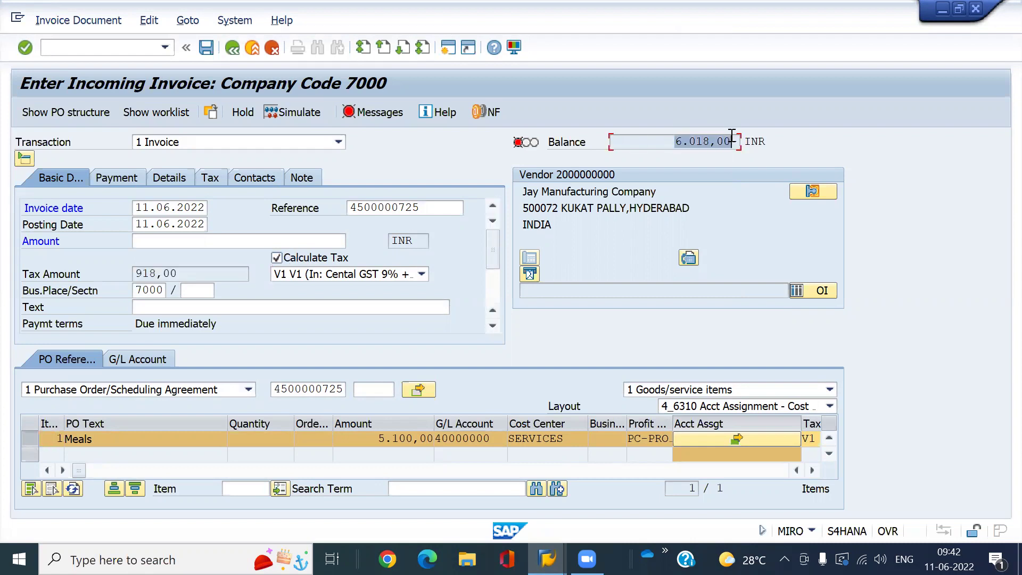
key(ctrl+c)
click(256, 243)
key(ctrl+v)
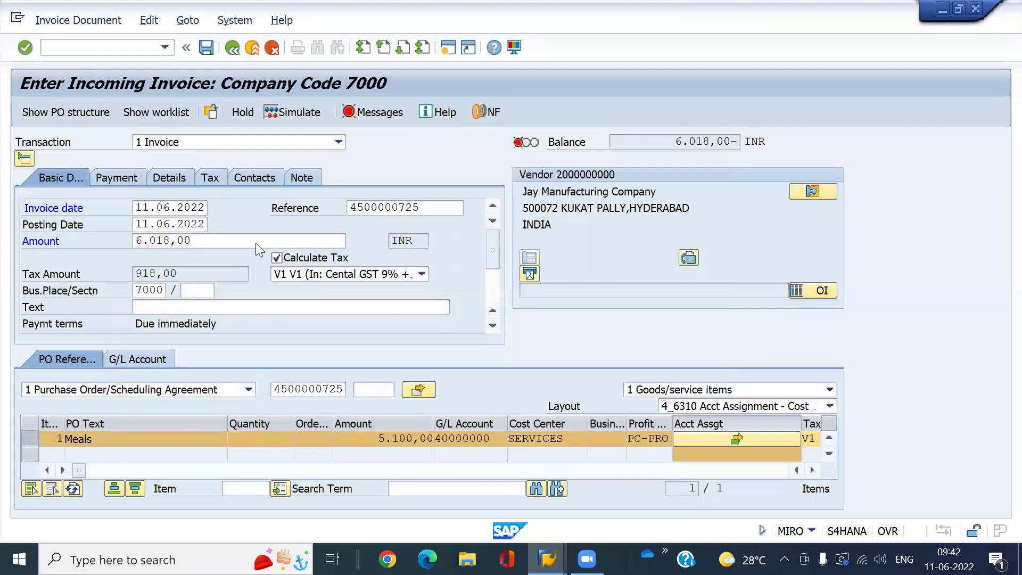
key(Return)
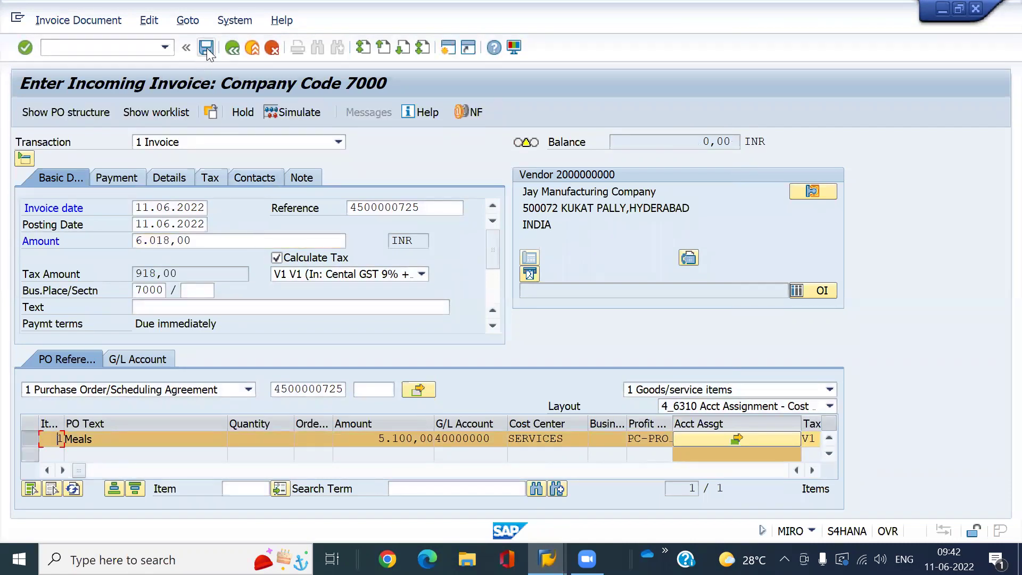
click(207, 47)
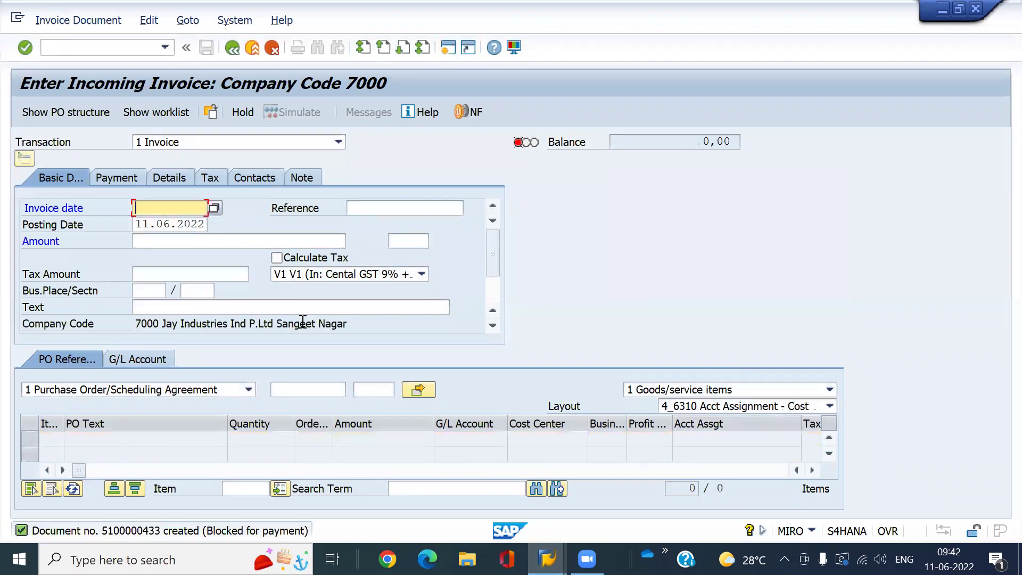
click(62, 22)
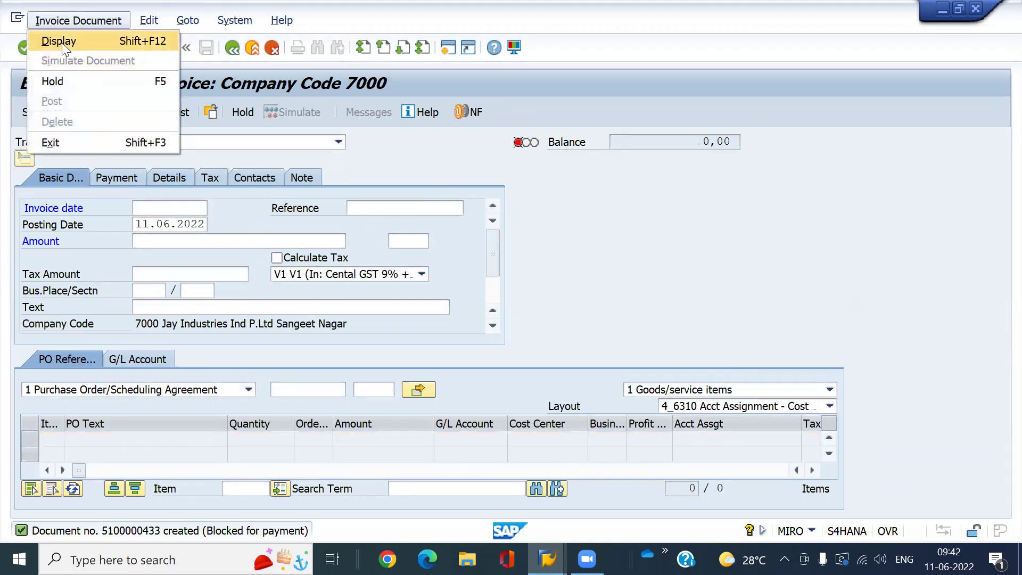
click(62, 42)
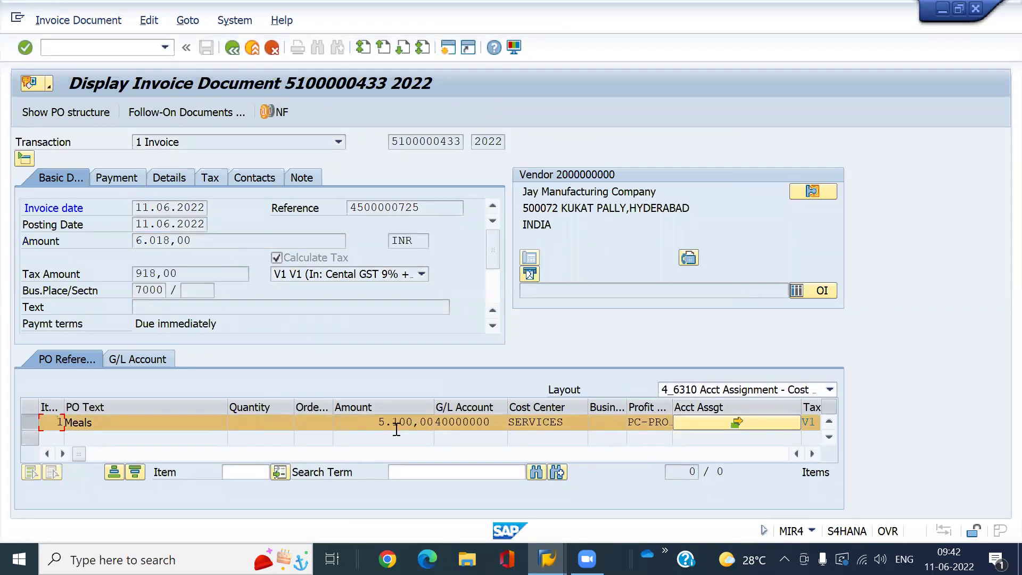
click(114, 47)
text(/nme23n)
key(Return)
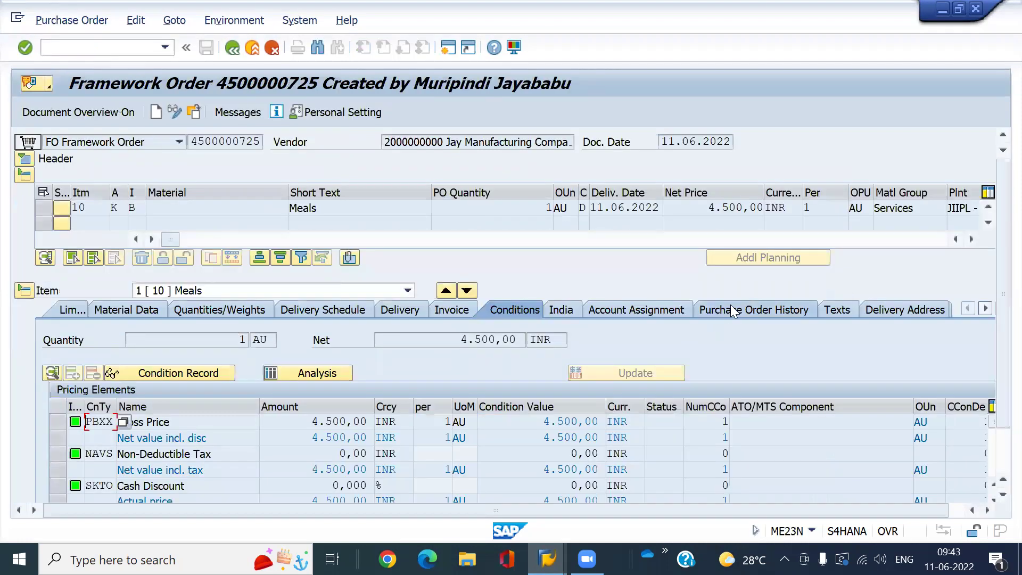
click(737, 310)
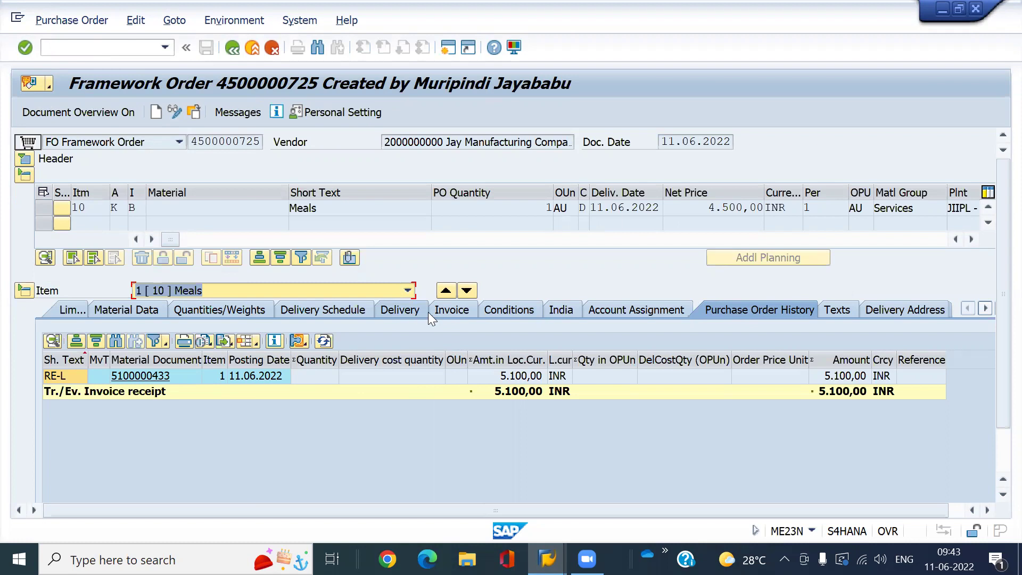
click(156, 372)
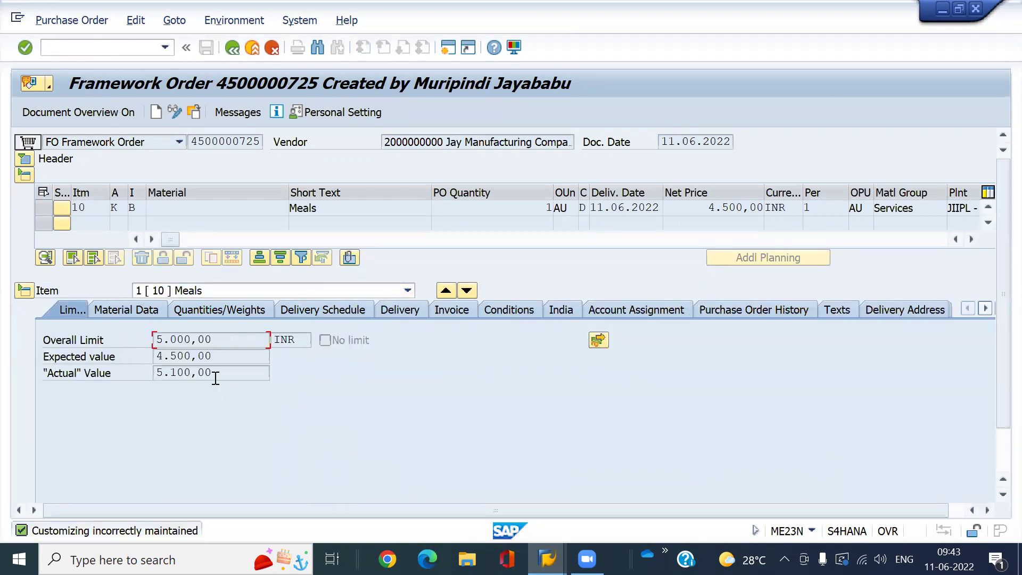
drag(215, 374, 155, 372)
click(153, 373)
Step: Start a new purchase order with /nme21 and select the FO Framework Order type
click(105, 47)
text(/nme21)
key(Return)
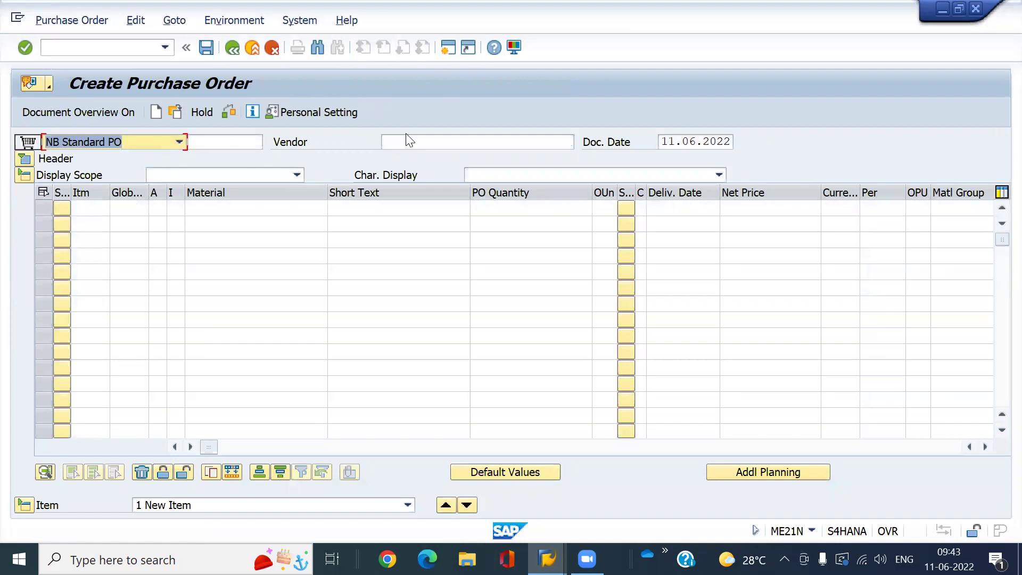
click(168, 148)
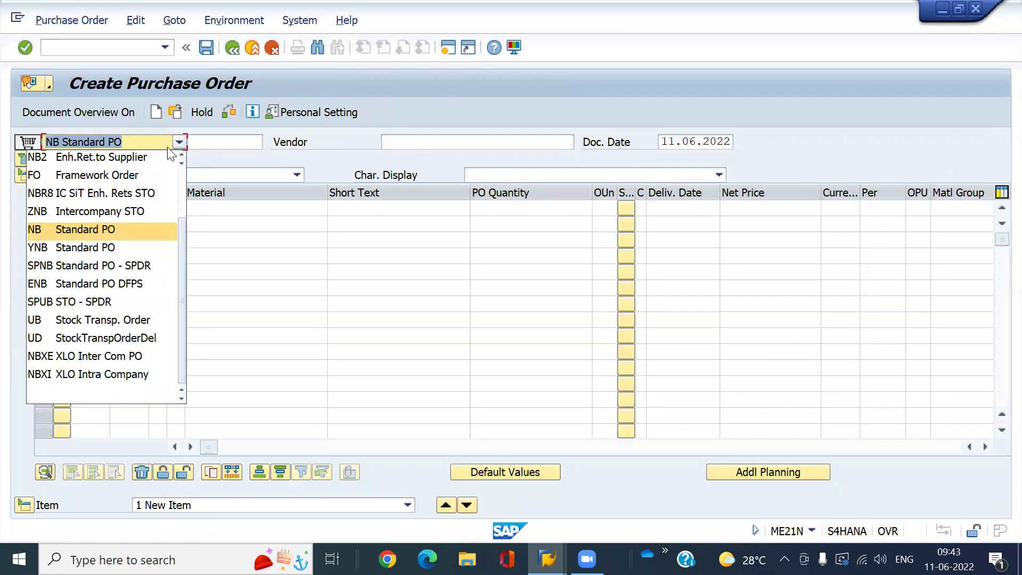
key(Up)
key(Up)
key(Up)
key(Return)
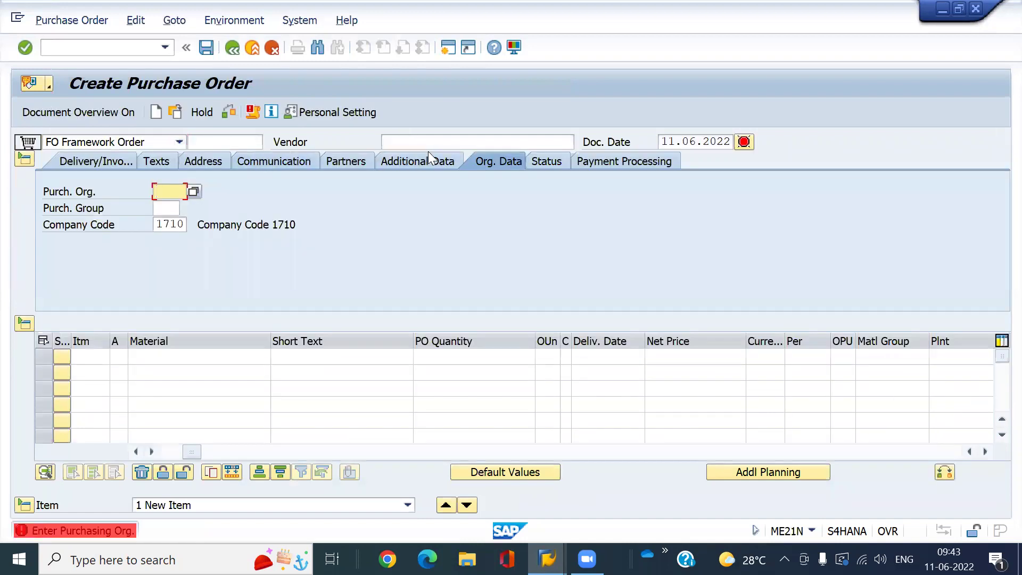
Step: Enter vendor Jay Manufacturing and purchasing organization 7000
click(424, 143)
key(Down)
key(Return)
key(Return)
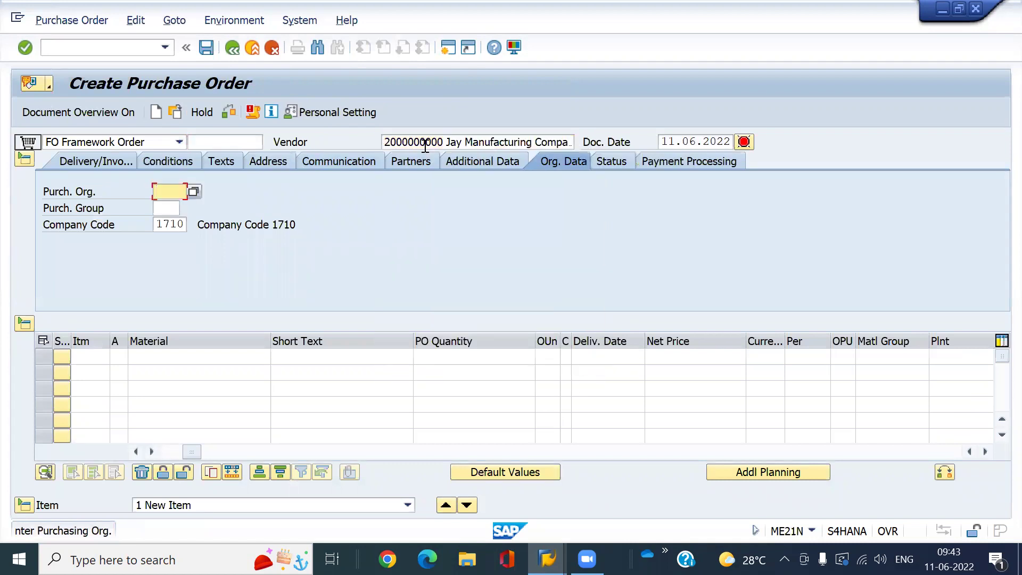
key(Down)
key(Return)
key(Return)
key(Down)
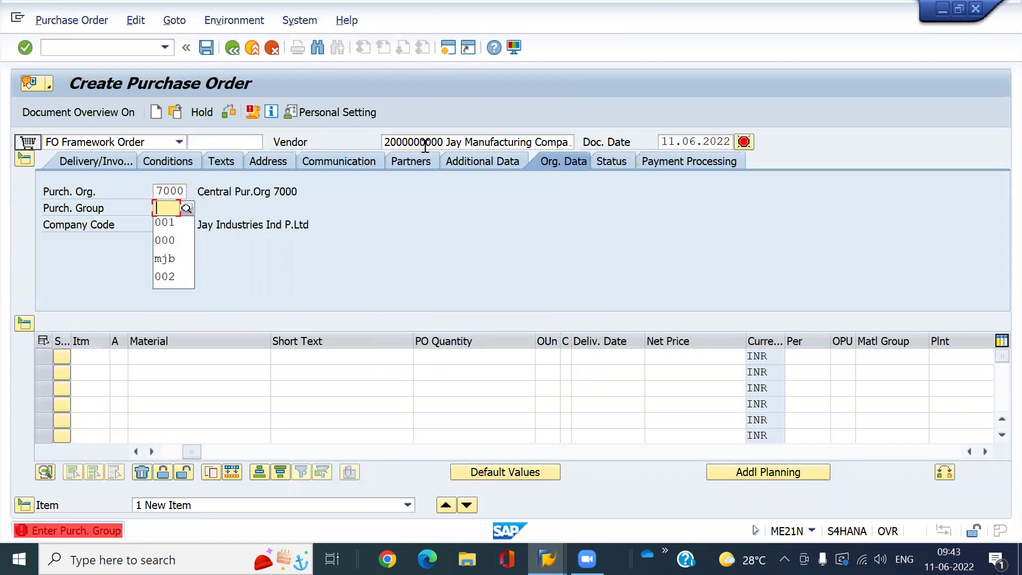
Step: Set purchasing group 001 and the validity period 11.06.2022 to 12.12.2022
key(Return)
key(Return)
key(Down)
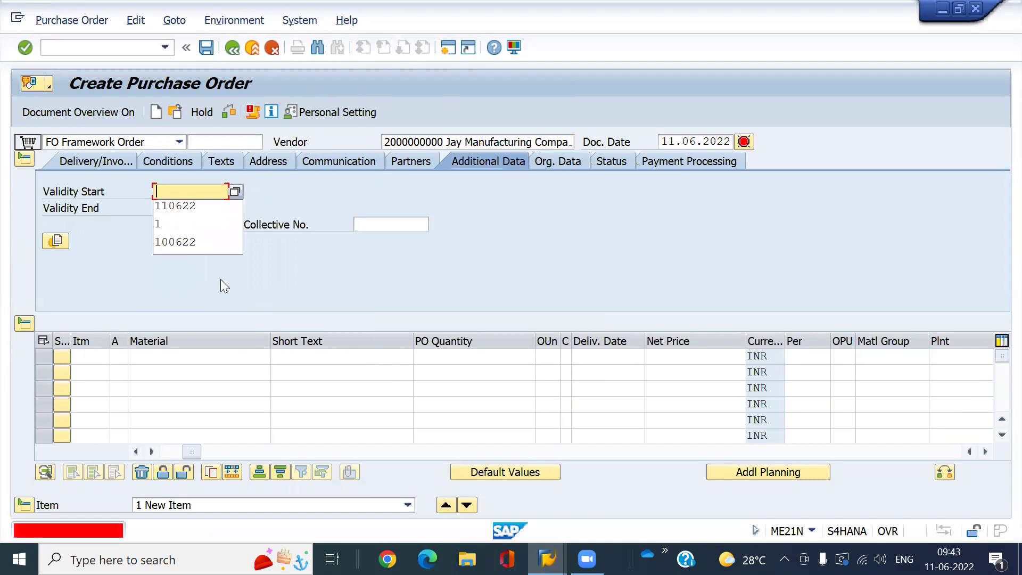
key(Down)
key(Return)
key(Tab)
key(Down)
key(Down)
key(Return)
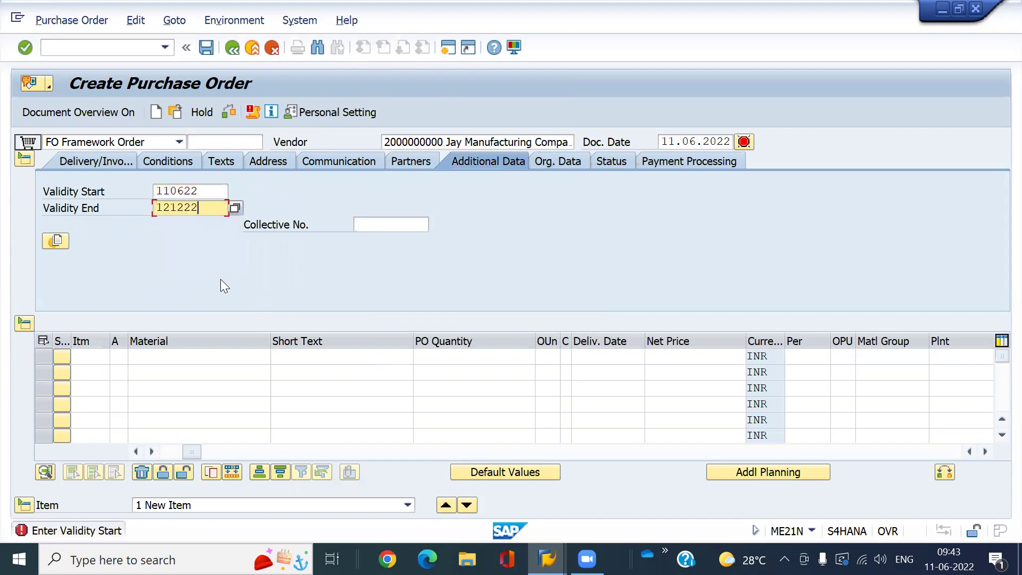
key(Return)
Step: Add the first item with account assignment K, item category B and short text Meals
click(171, 452)
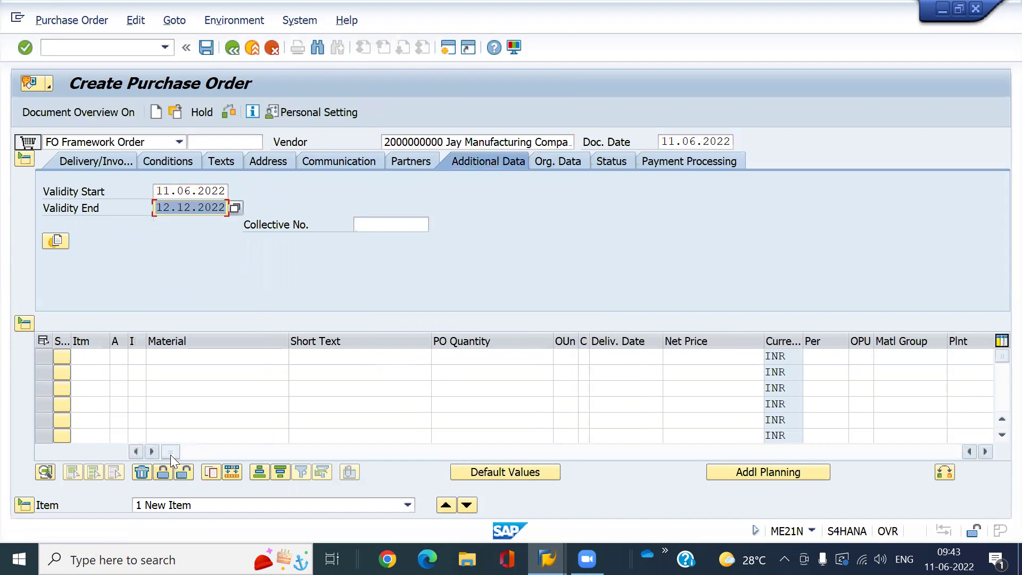
click(119, 360)
text(k)
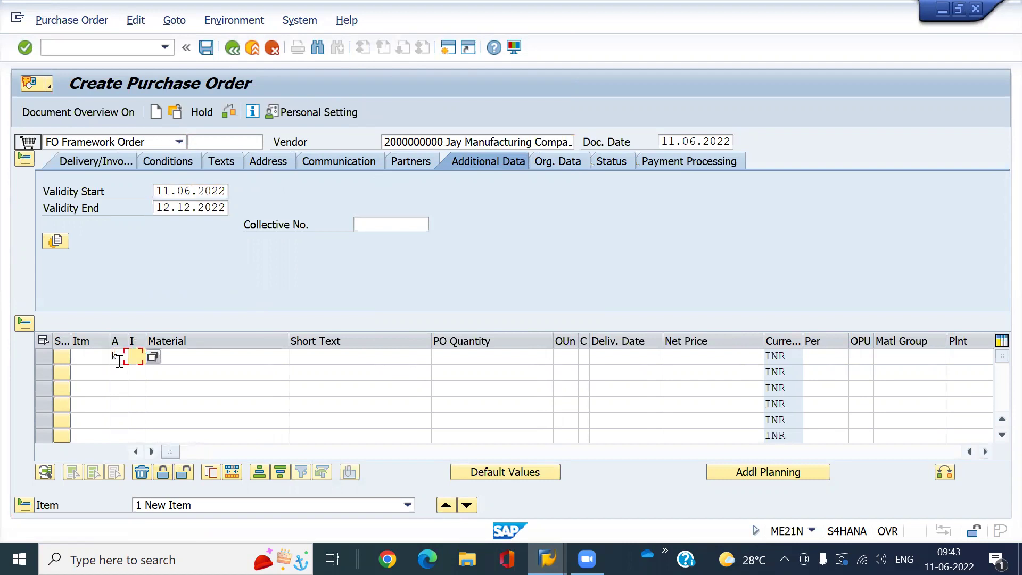
text(b)
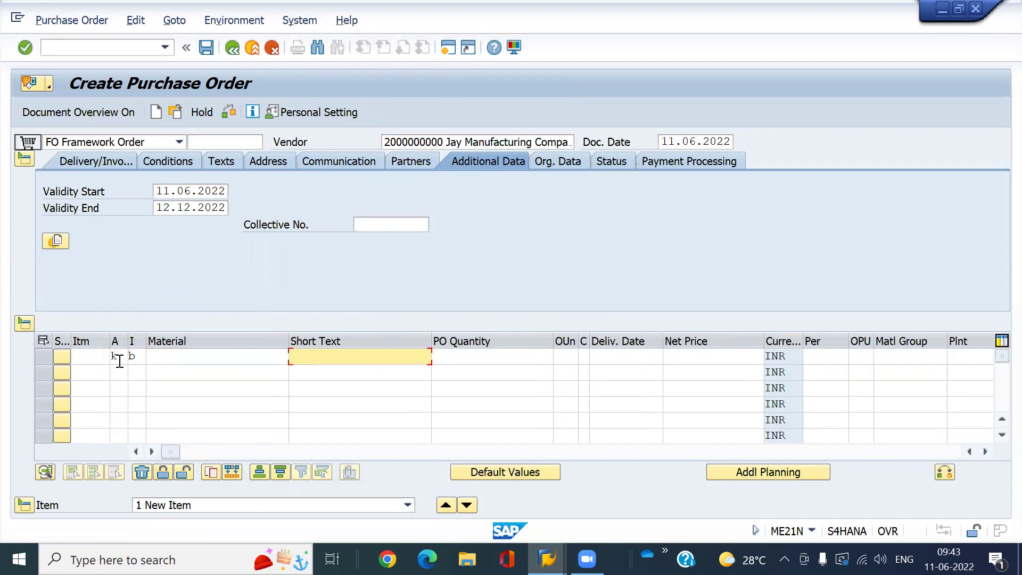
click(331, 360)
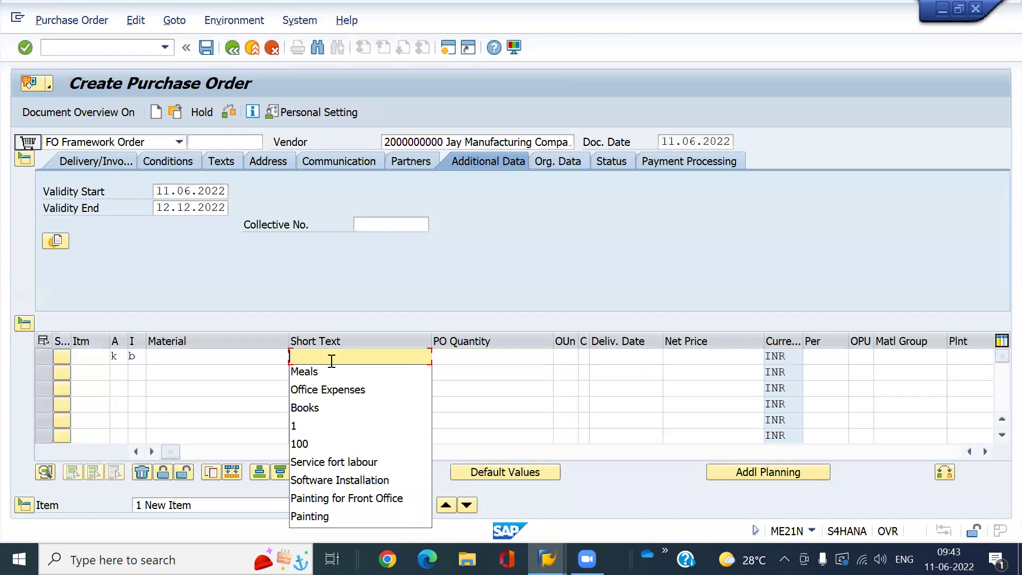
key(Down)
key(Return)
key(Tab)
key(Tab)
key(Tab)
key(Tab)
key(Tab)
key(Tab)
key(Tab)
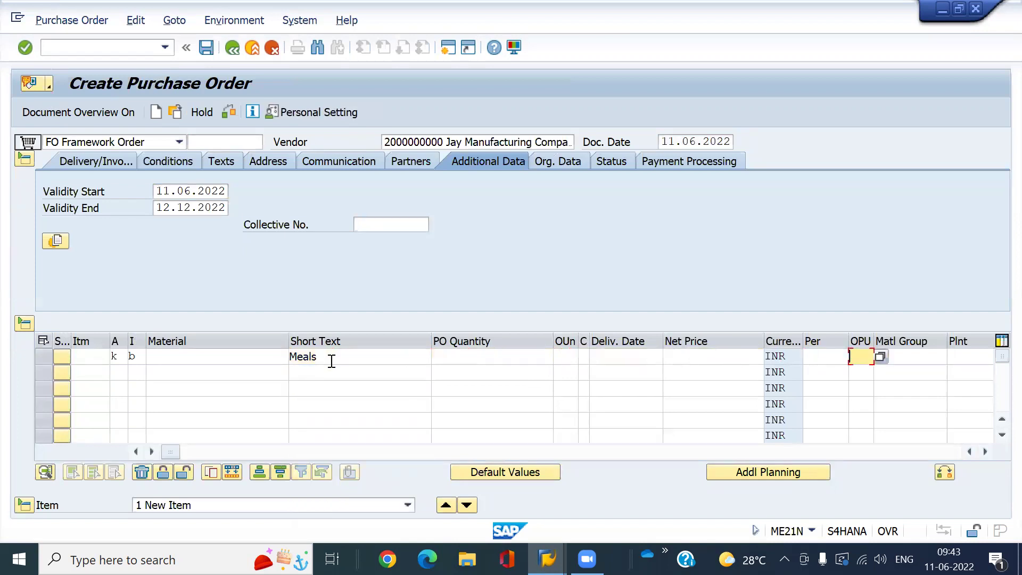
Step: Give the Meals item material group p001 and plant 7010, then validate it
key(Tab)
key(Down)
key(Return)
key(Tab)
key(Down)
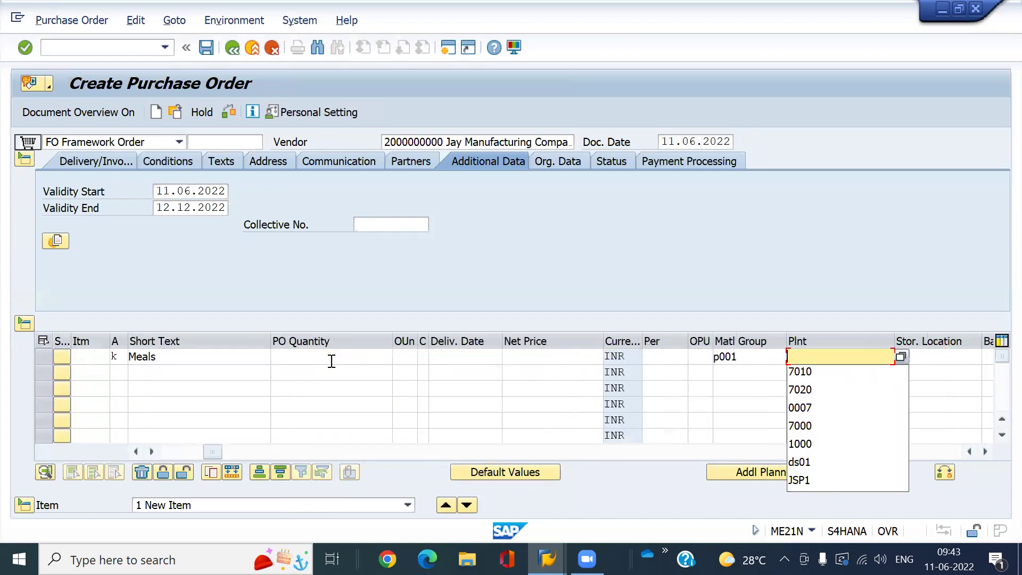
key(Down)
key(Return)
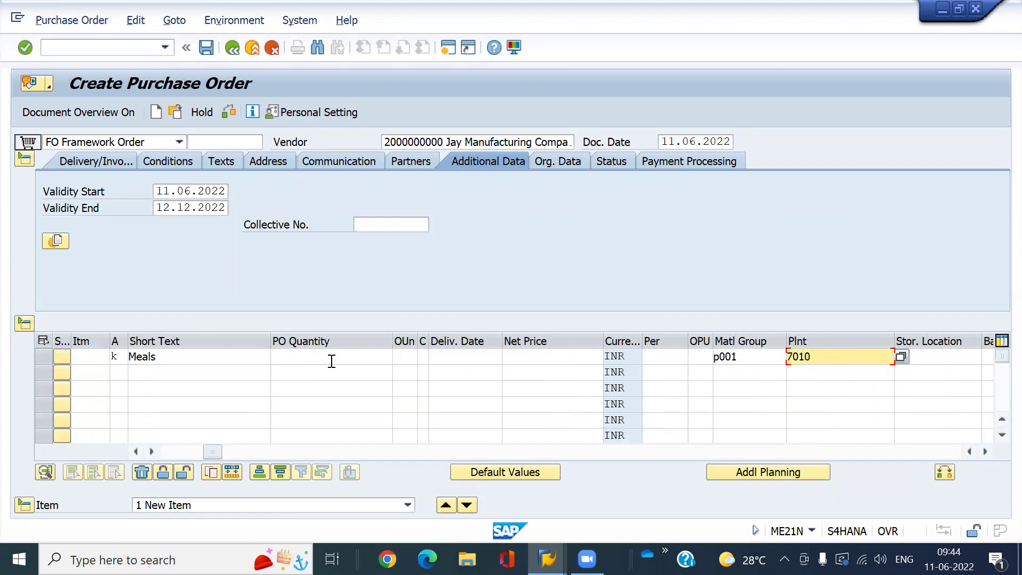
key(Return)
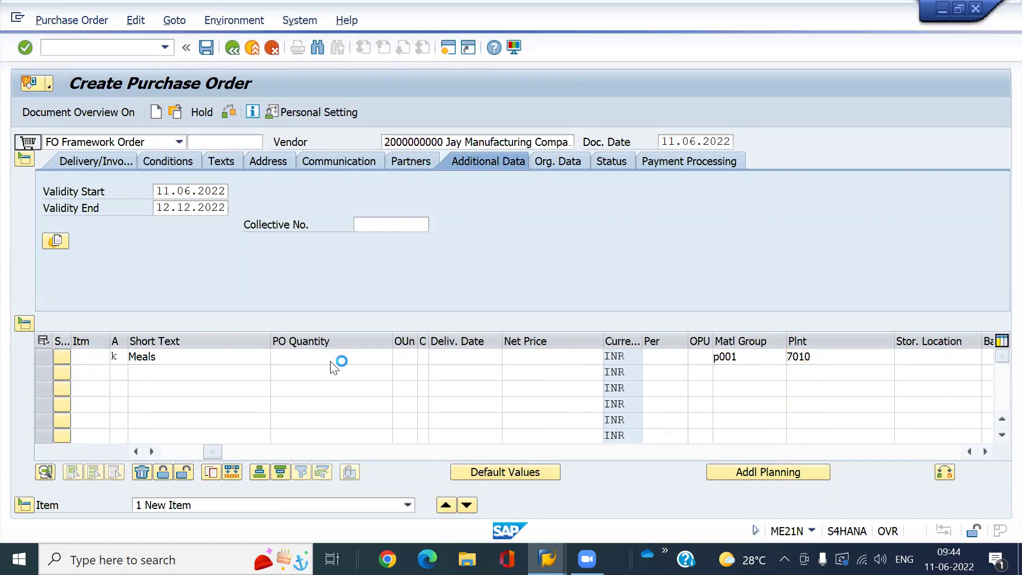
Step: Set the Meals limit to 5000 overall, 4500 expected, charged to cost center SERVICES
key(Down)
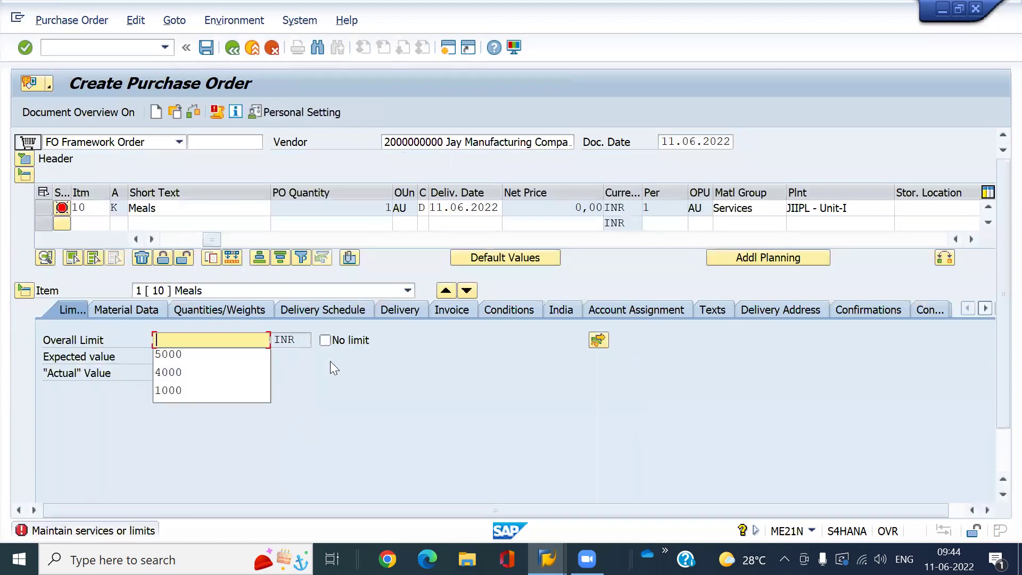
key(Down)
key(Return)
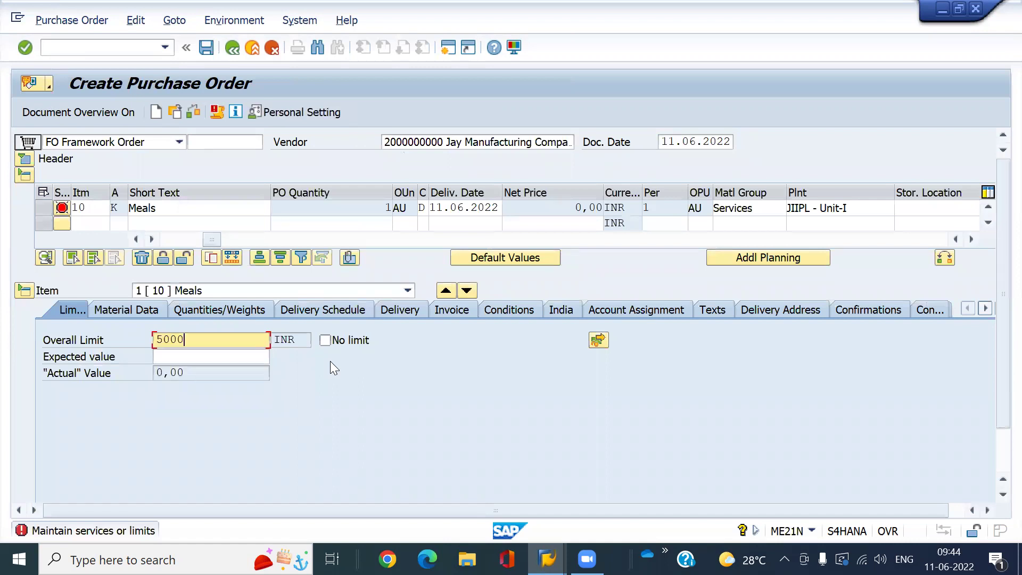
click(203, 352)
key(Down)
key(Return)
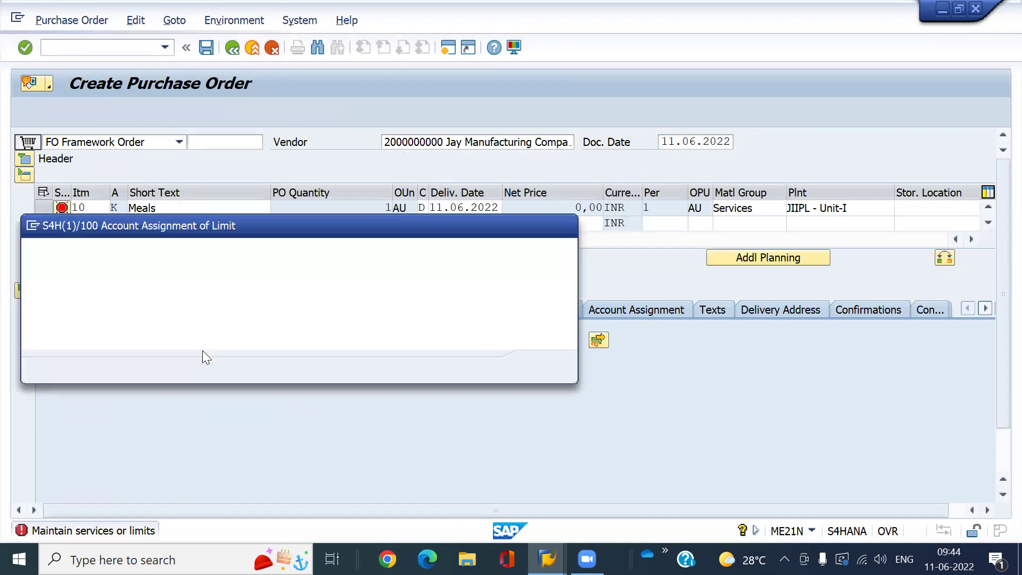
click(195, 266)
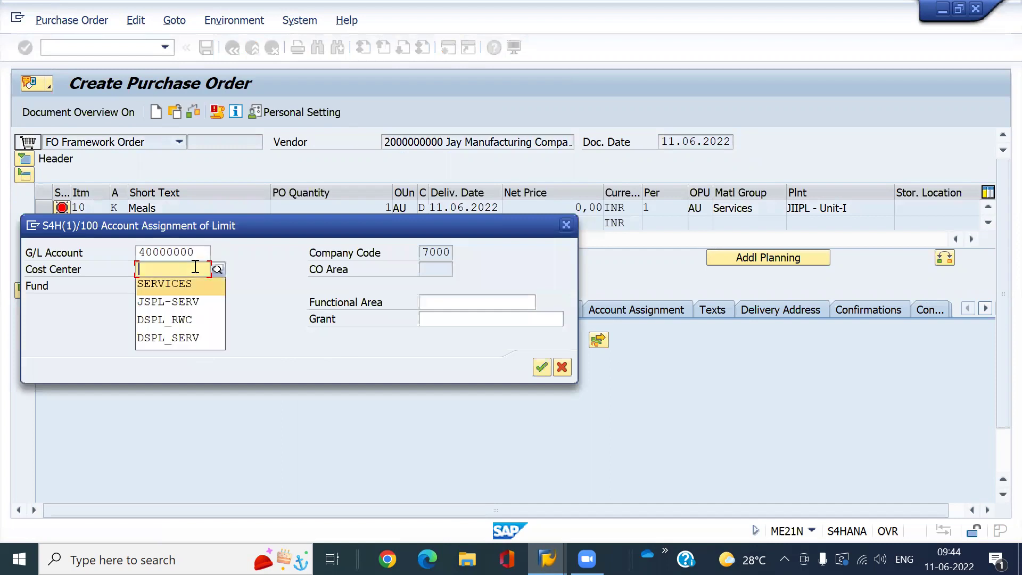
key(Down)
key(Return)
key(Return)
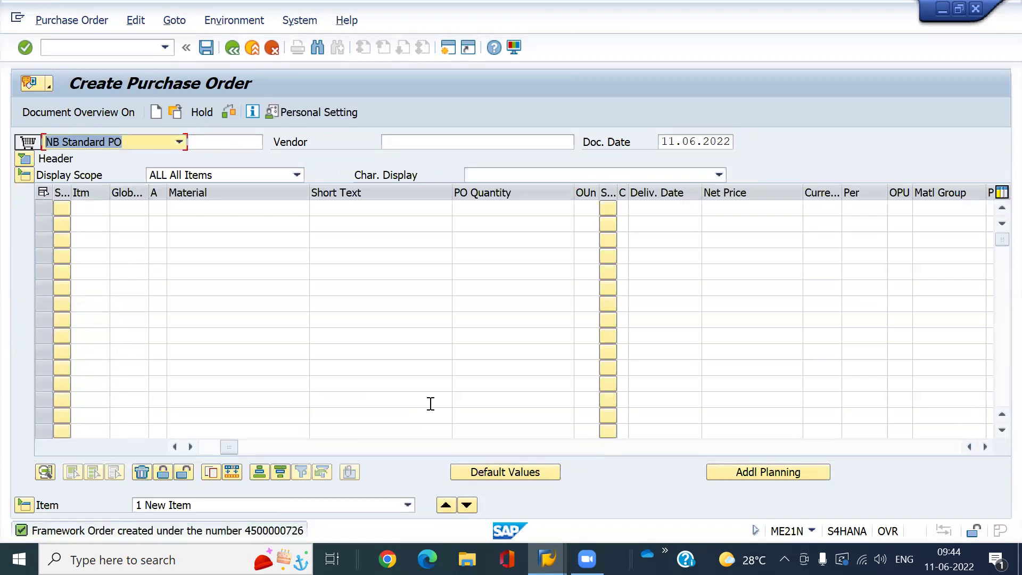
Step: Run /nOLMR and open Define Message Types for area M8 under system message attributes
click(133, 53)
text(/nolmr)
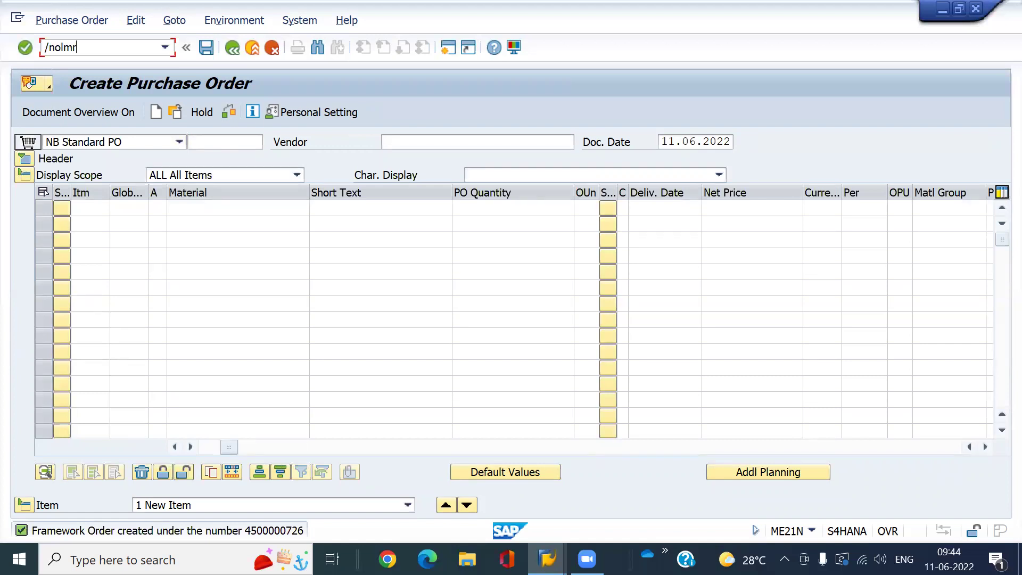
key(Return)
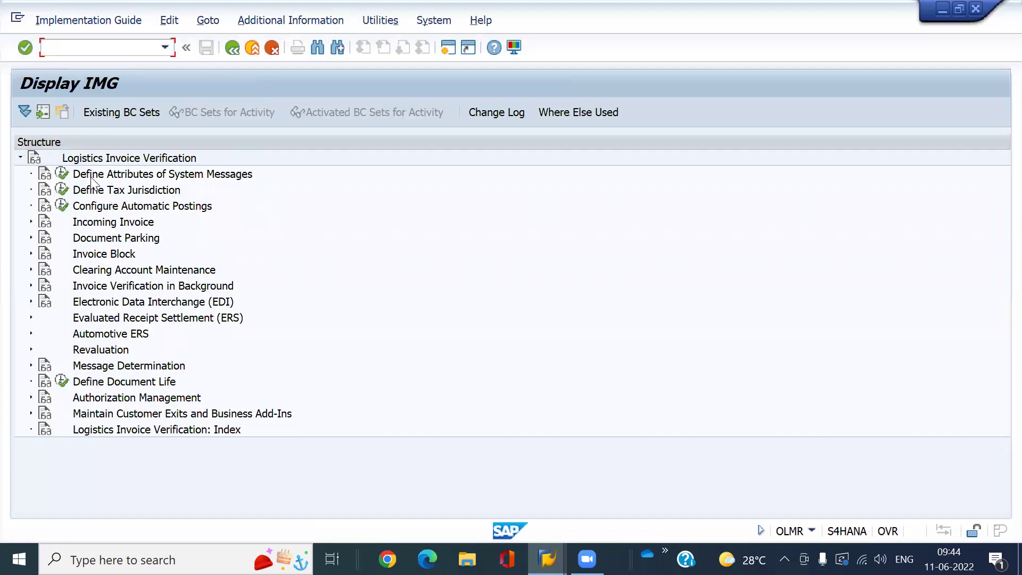
click(62, 174)
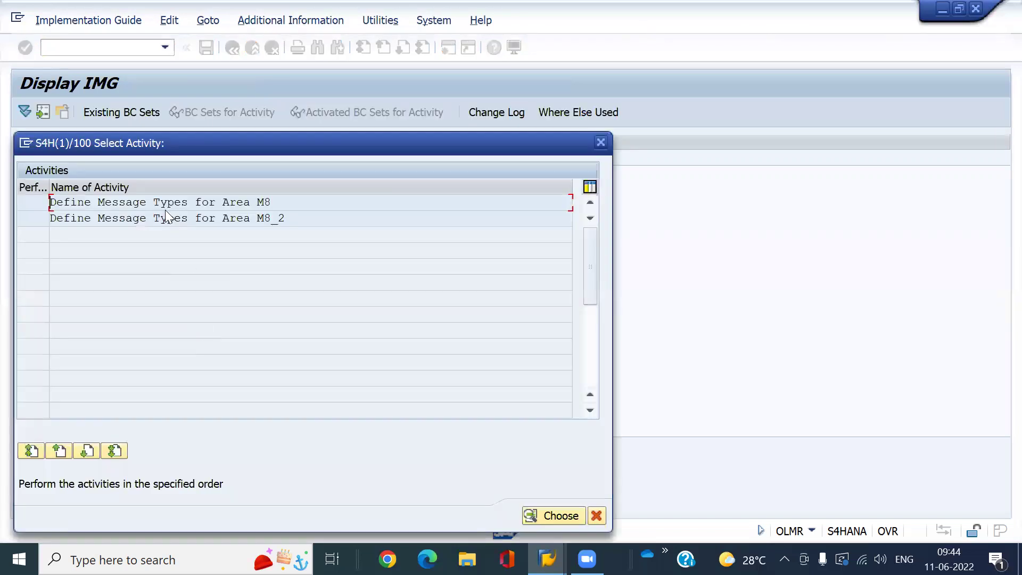
double_click(164, 204)
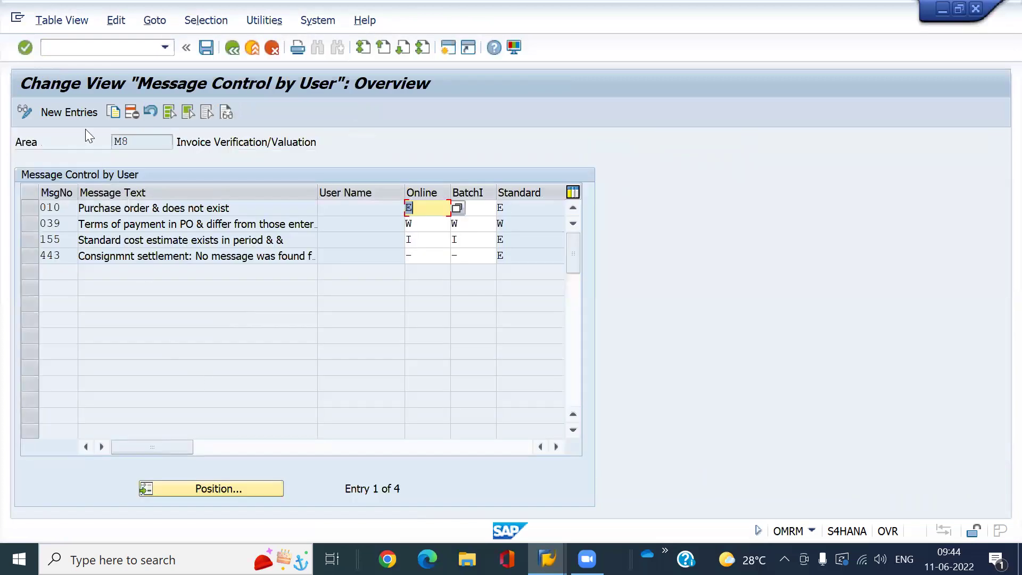
Step: Add message 298 for area M8 with E for Online and BatchI, and save it
click(65, 112)
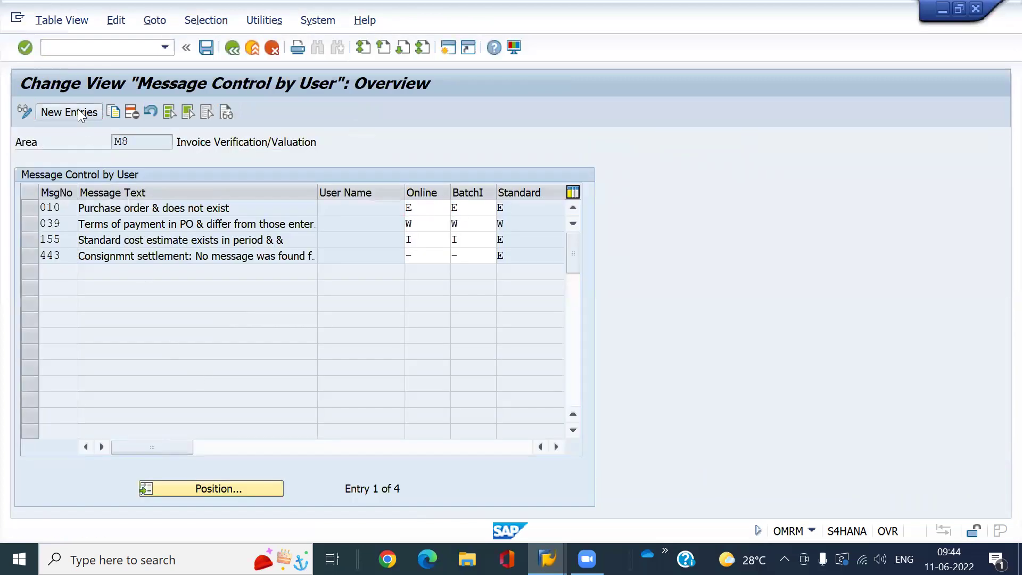
text(298)
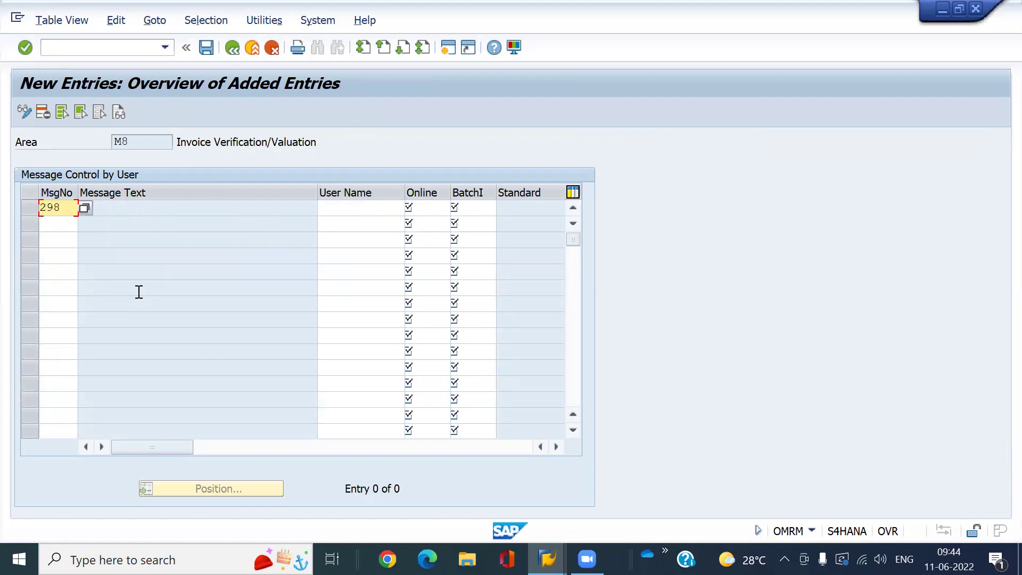
key(Return)
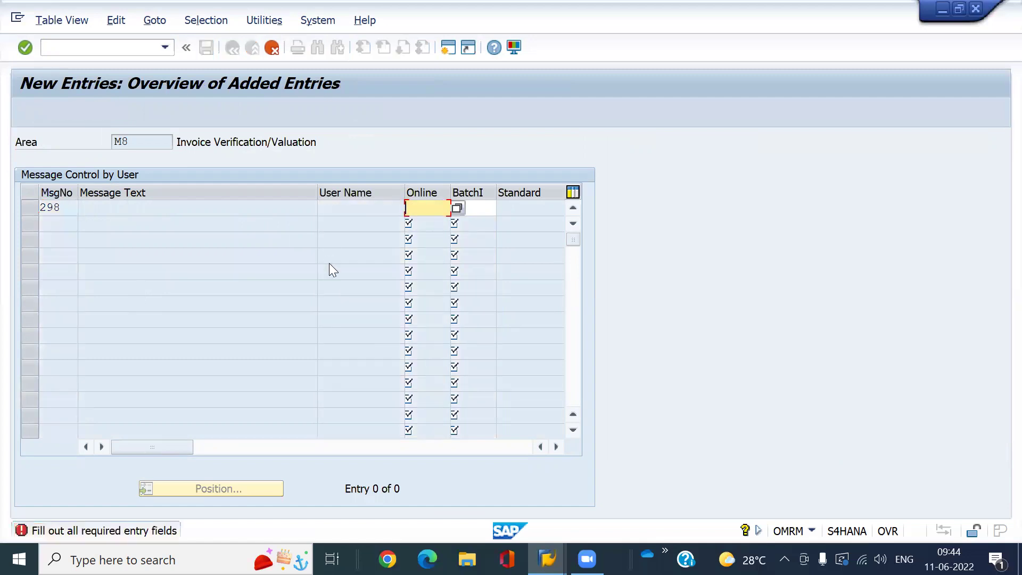
text(e)
key(Tab)
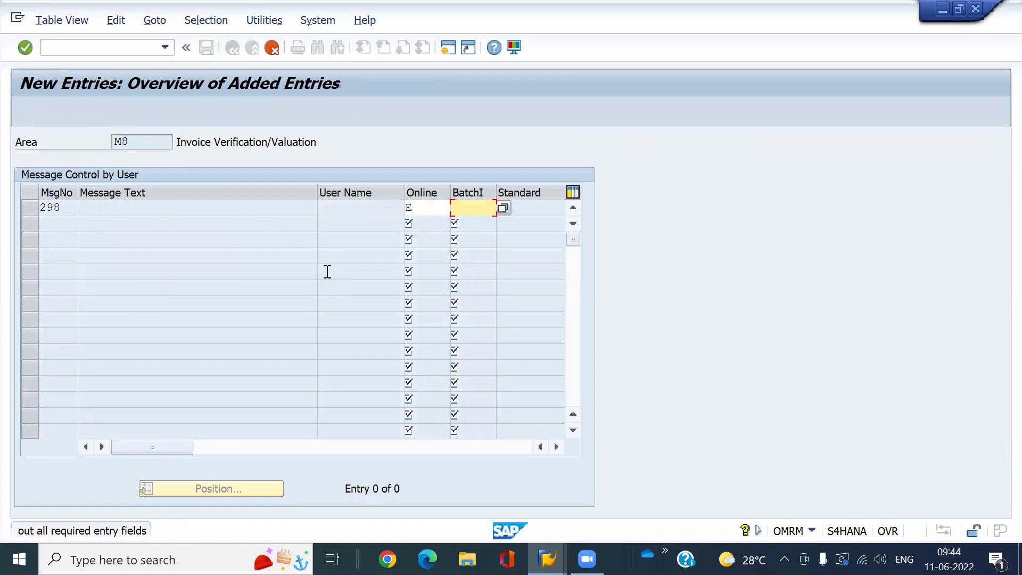
text(e)
key(Return)
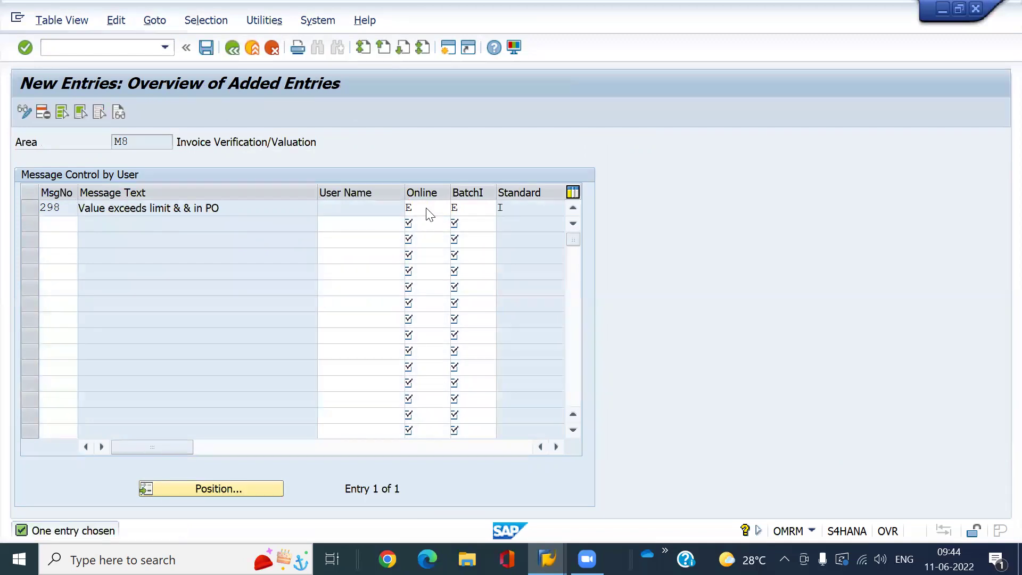
key(ctrl+s)
click(105, 48)
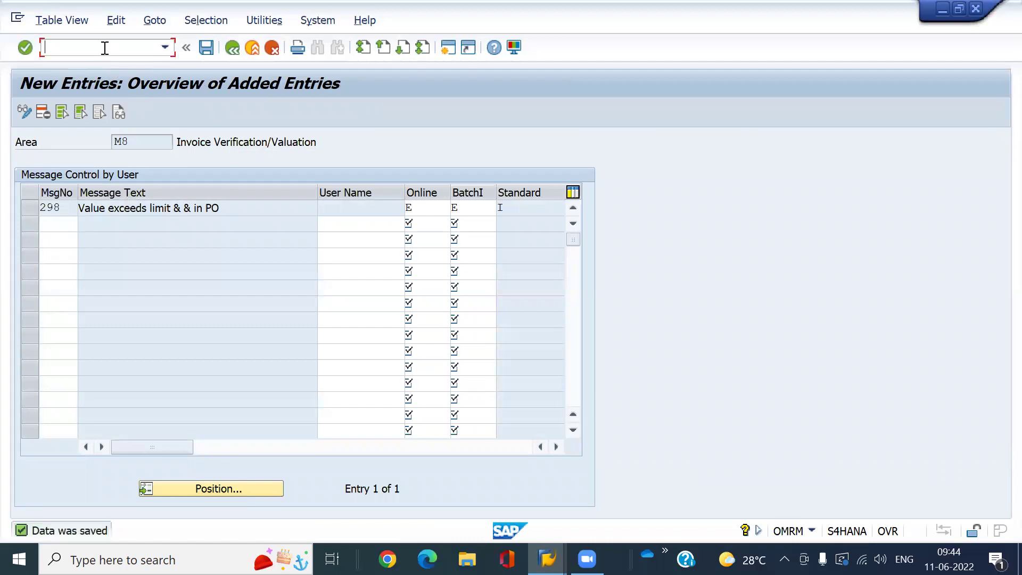
text(/nmiro)
key(Return)
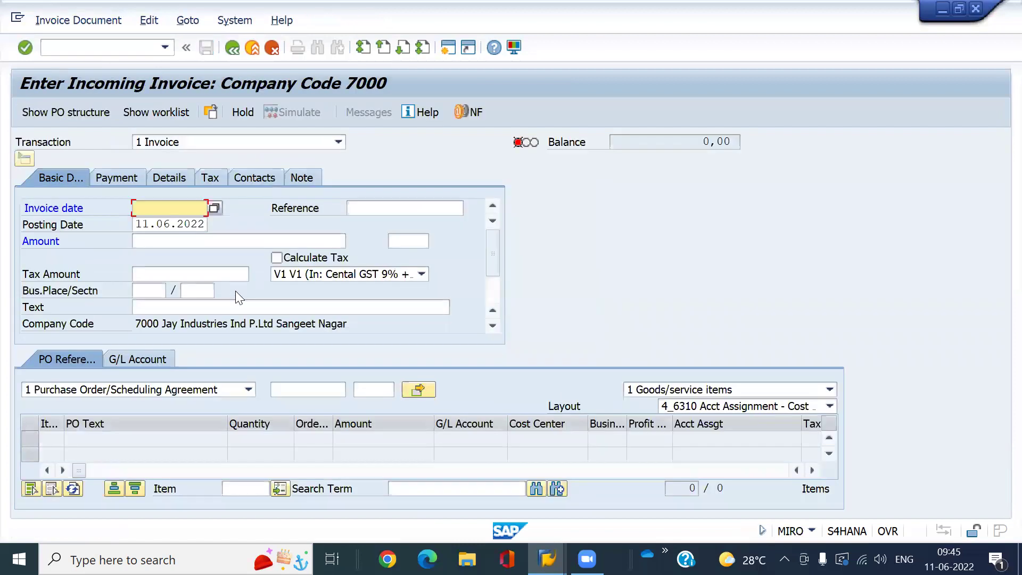
text(110622)
key(Tab)
text(450000072)
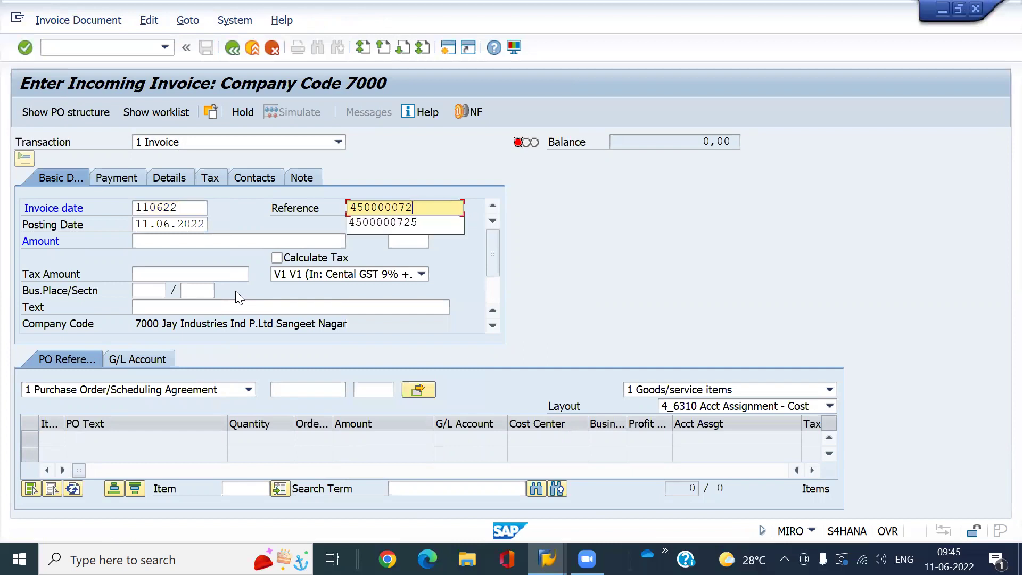
text(6)
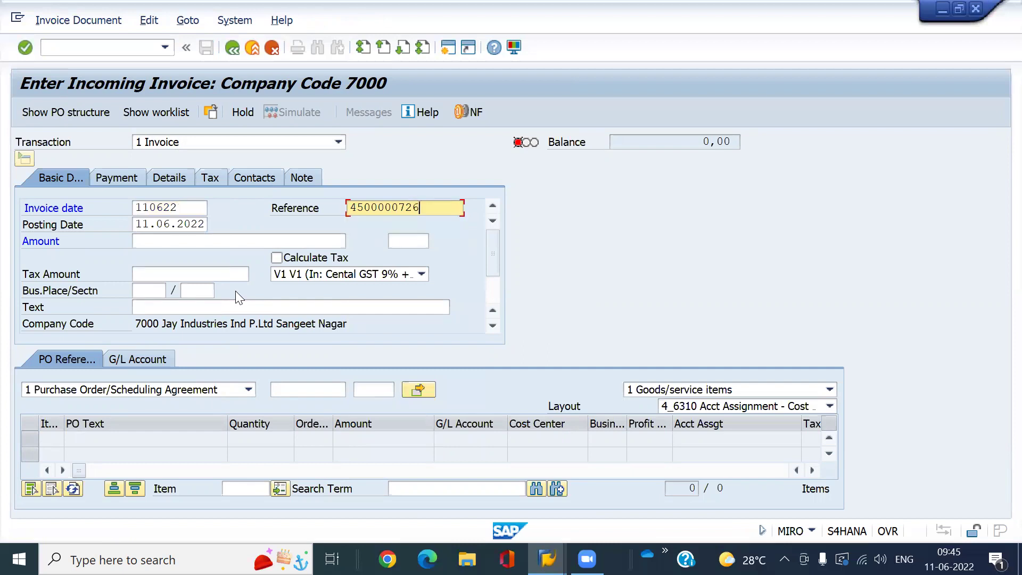
key(Return)
key(ctrl+c)
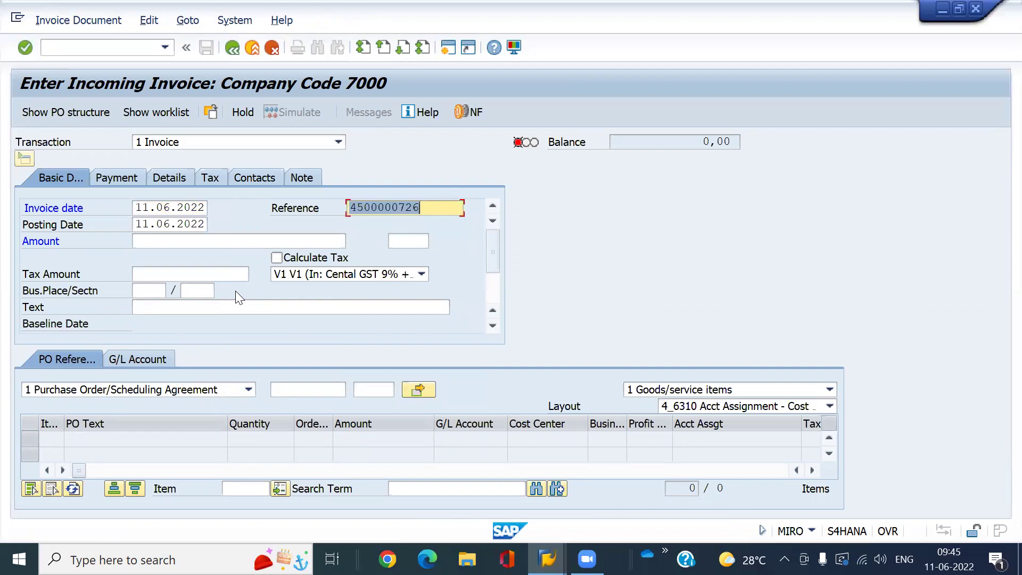
click(137, 291)
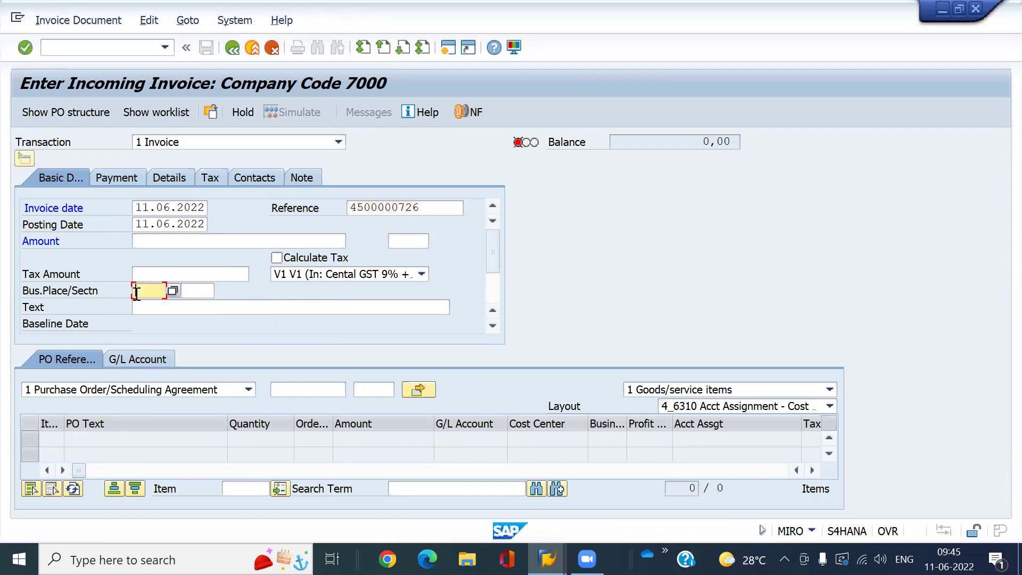
click(145, 305)
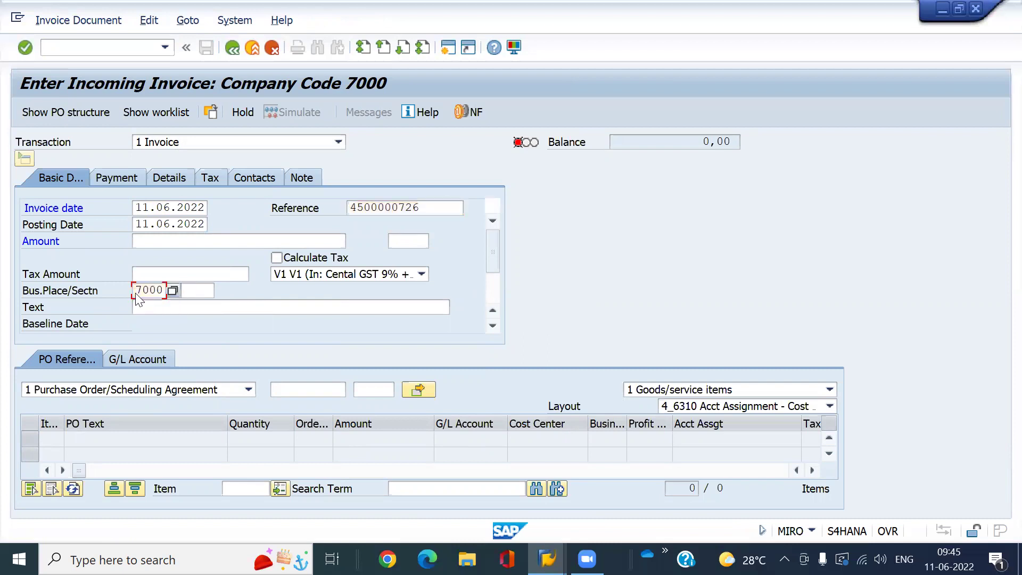
click(315, 389)
key(ctrl+v)
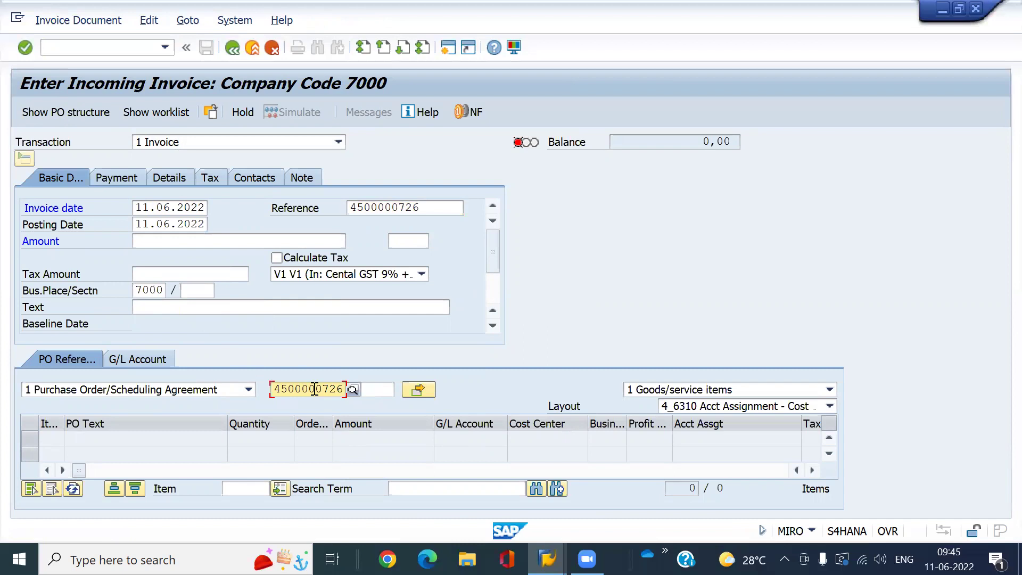
key(Return)
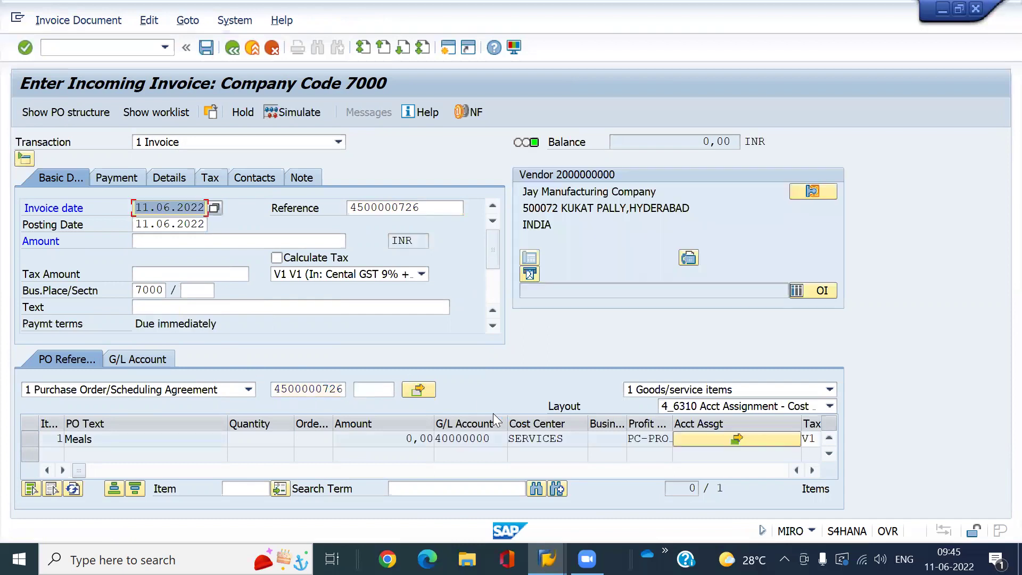
Step: Assign 5100 to the Meals item's account assignment and dismiss the limit-exceeded error
click(693, 440)
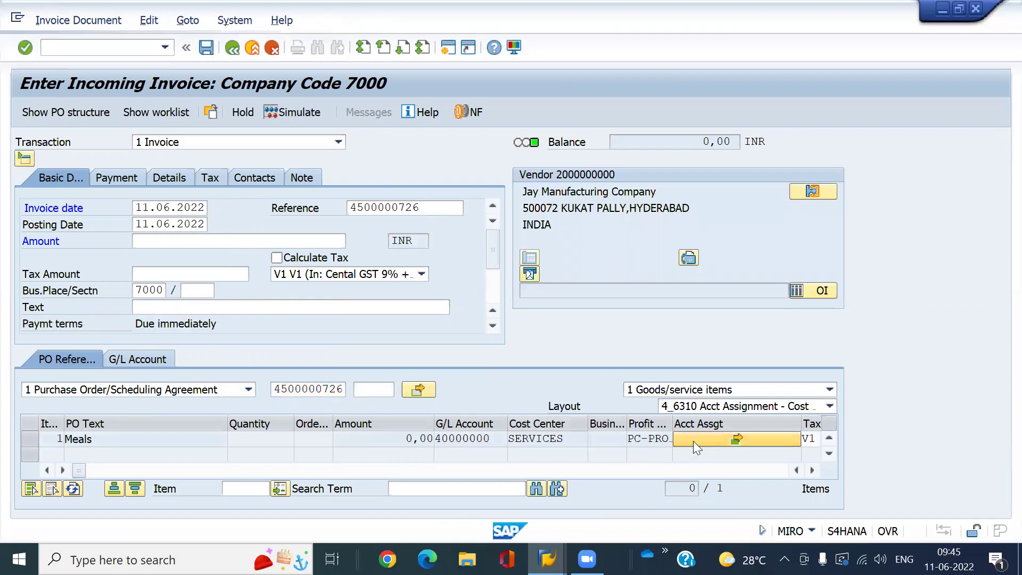
click(122, 190)
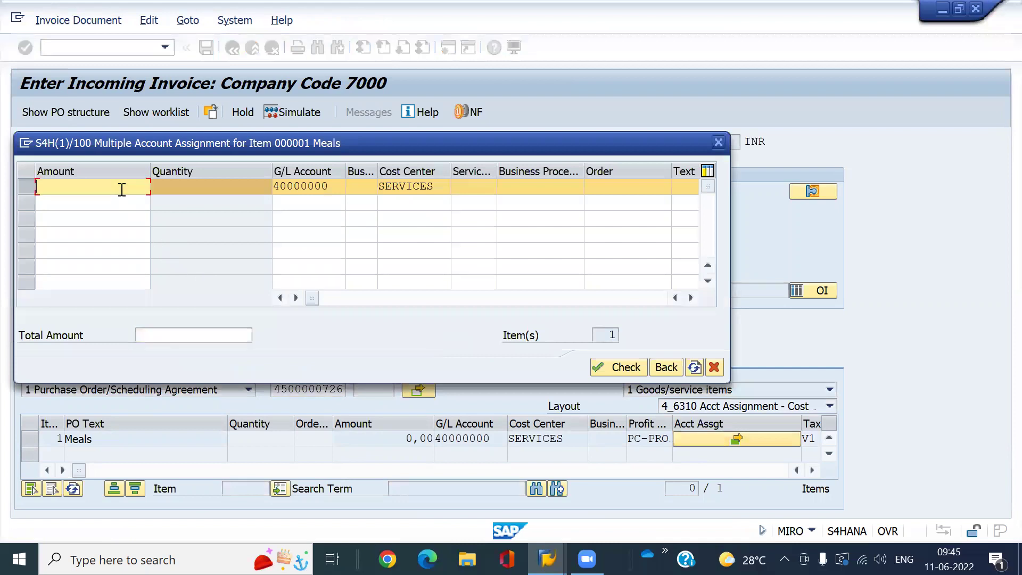
text(5100)
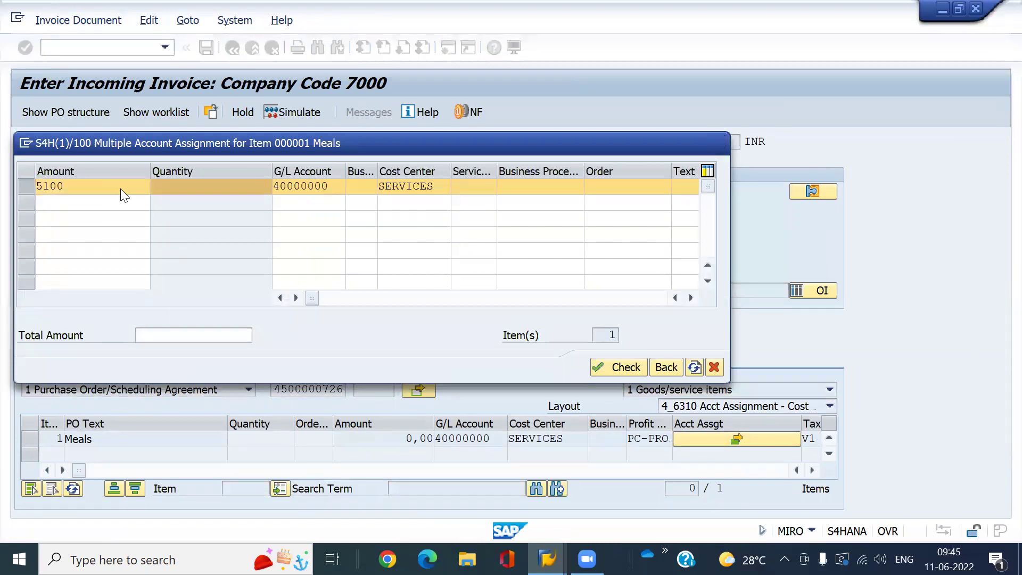
key(Return)
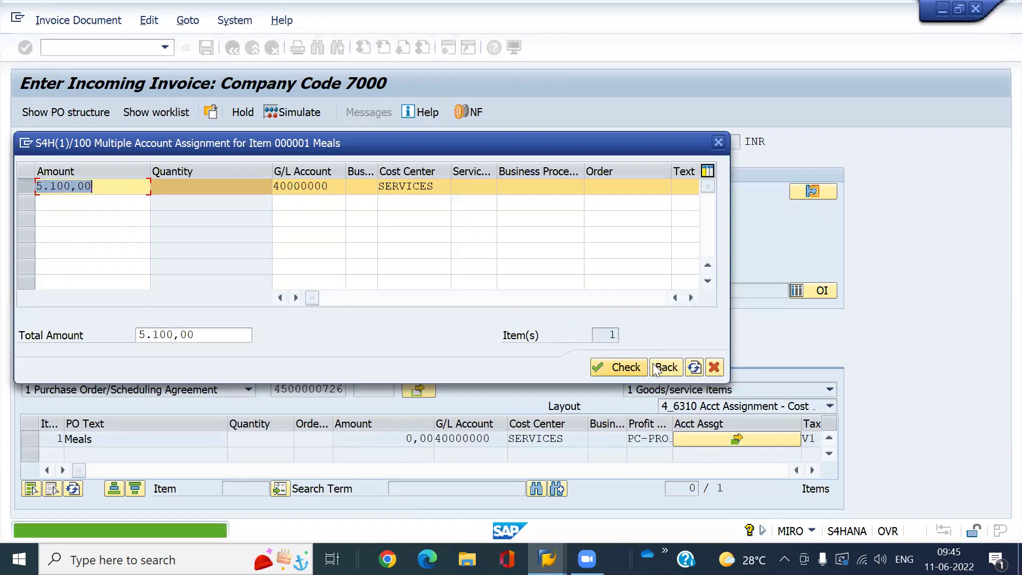
click(661, 367)
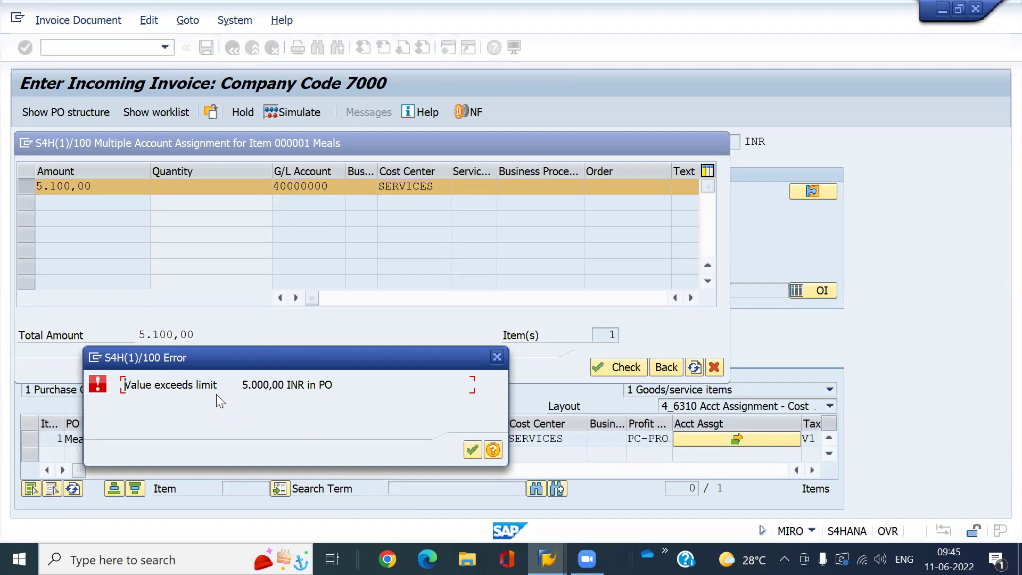
click(497, 357)
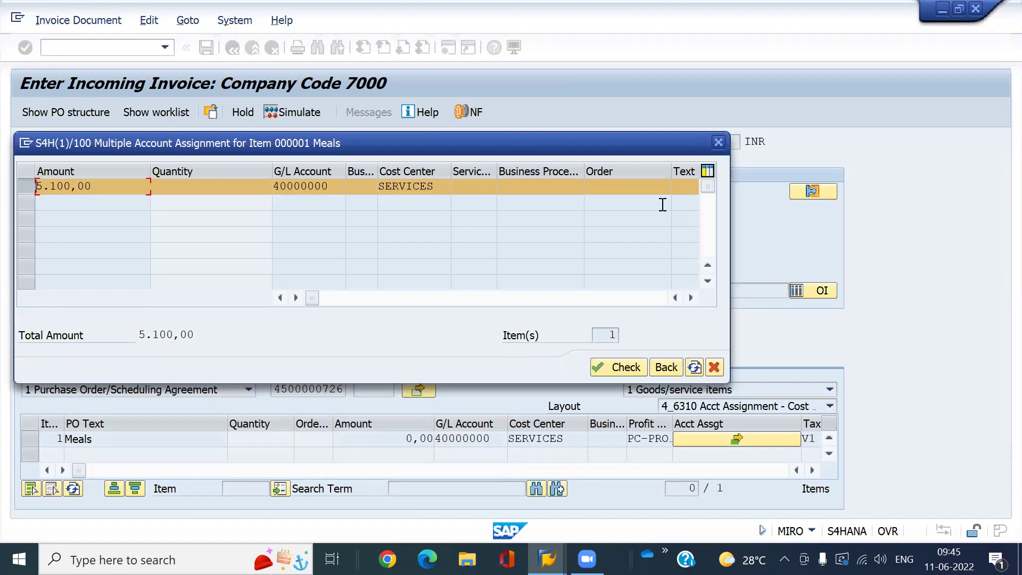